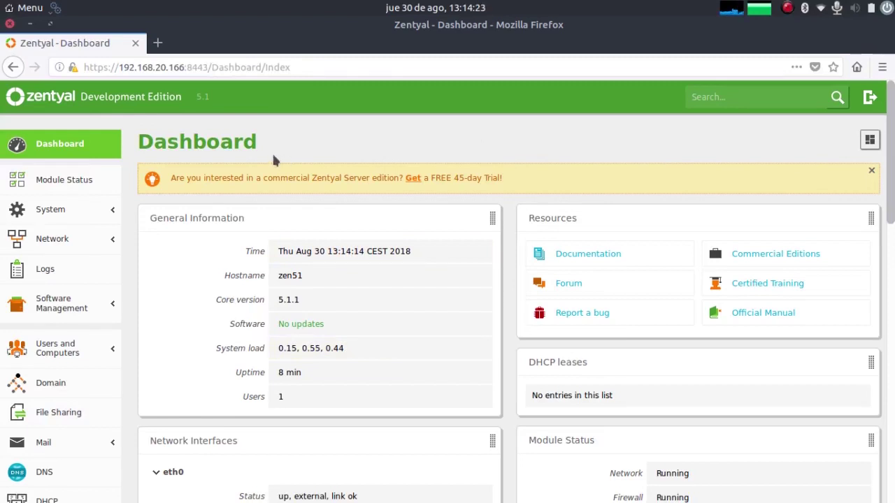
Step: Expand the System section in the Zentyal sidebar
click(24, 218)
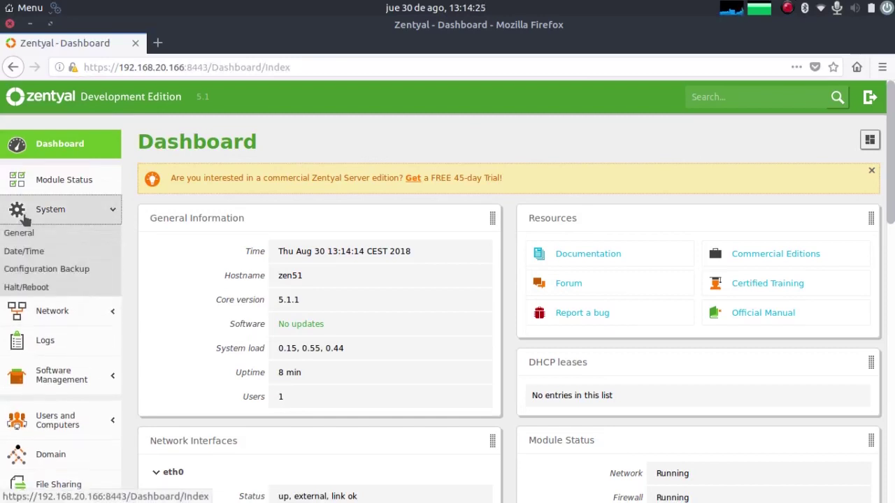
Step: In System > General, change the Domain from zentyal-domain.lan to zentyal.lan and save changes
click(25, 233)
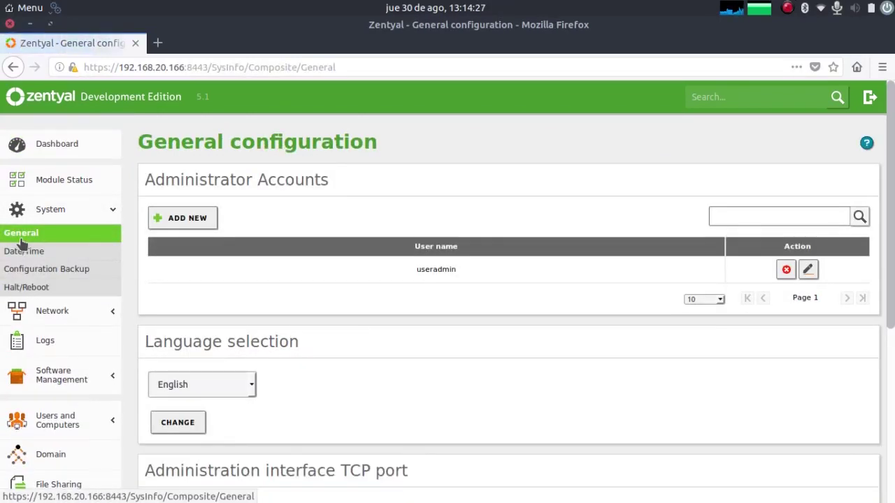
scroll(504, 235, down, 1)
scroll(503, 235, down, 3)
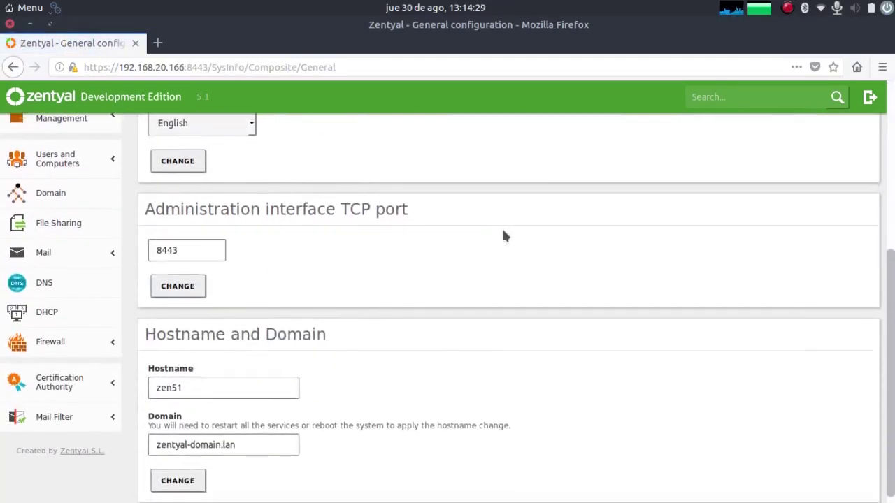
click(245, 436)
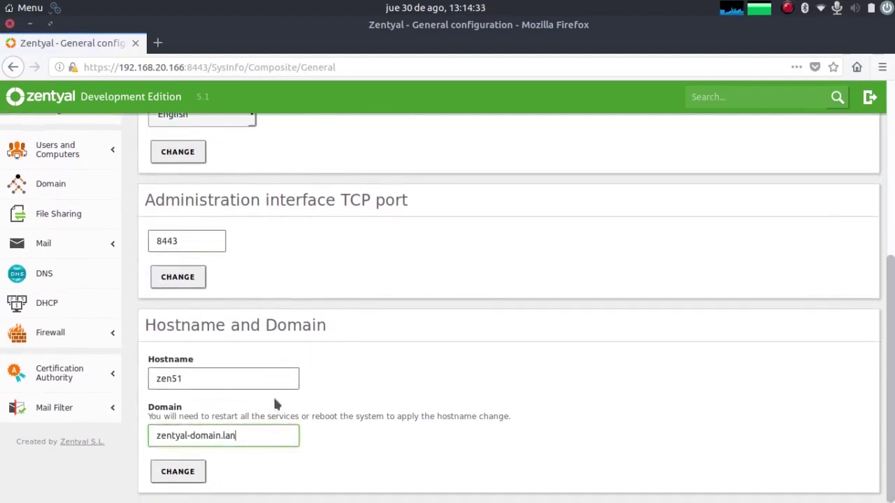
key(BackSpace)
key(BackSpace)
key(BackSpace)
key(BackSpace)
key(BackSpace)
key(BackSpace)
key(BackSpace)
key(BackSpace)
text(.)
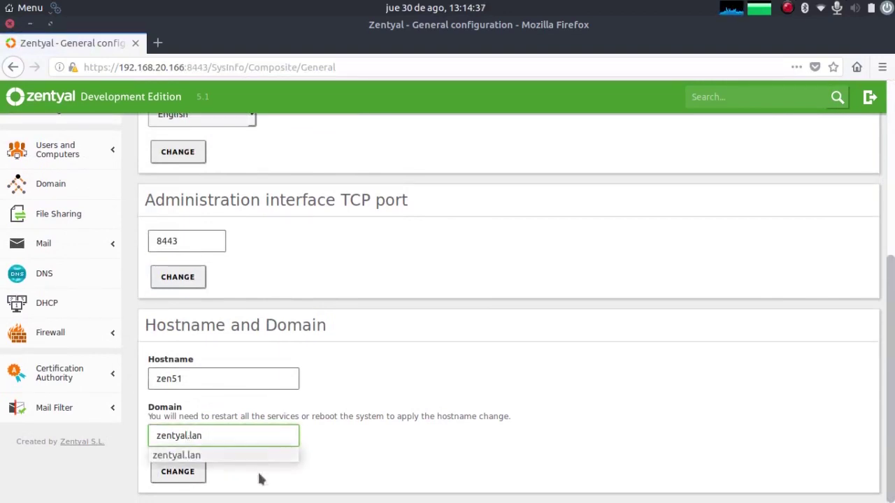
click(176, 474)
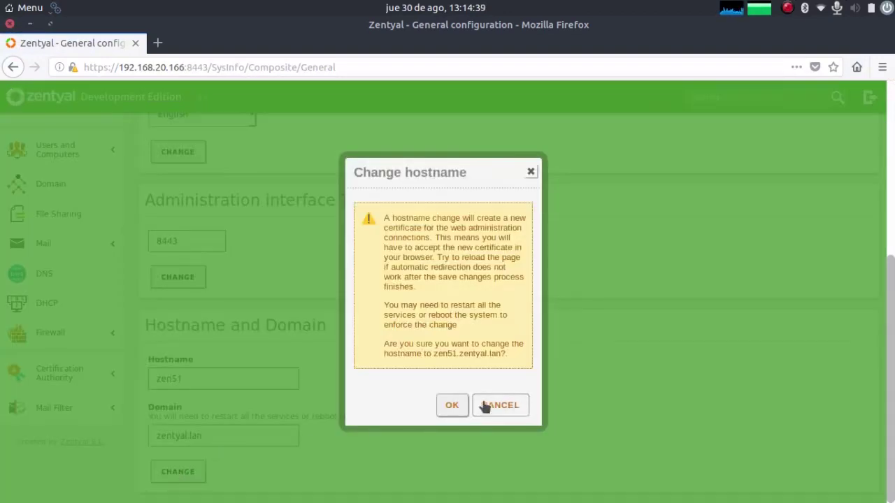
click(453, 406)
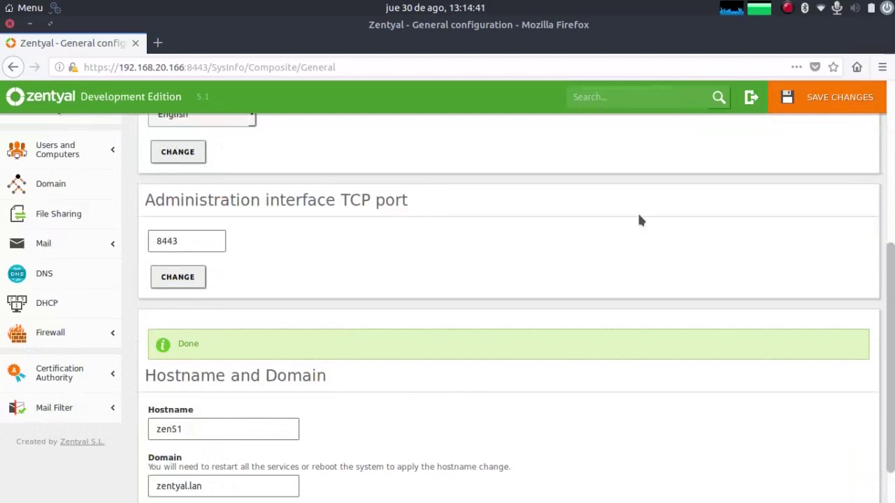
click(811, 109)
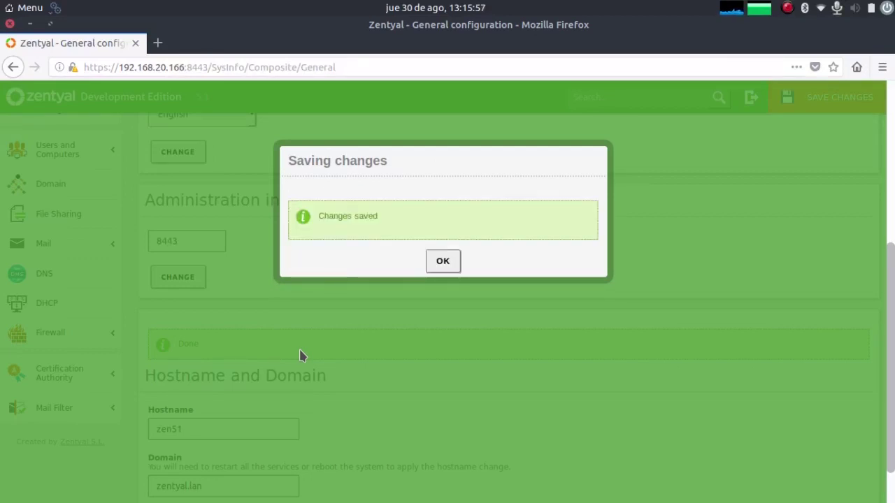
click(435, 268)
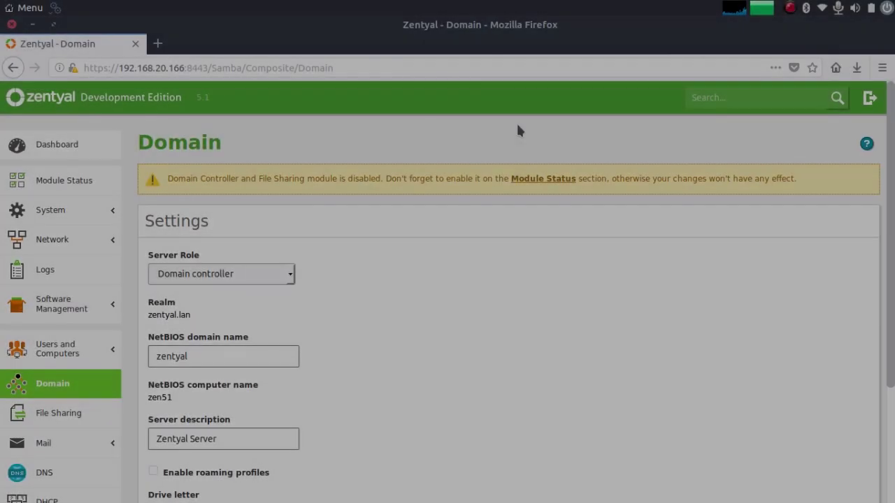
Step: Scroll through the Domain settings page to check the realm reads zentyal.lan
scroll(528, 254, down, 3)
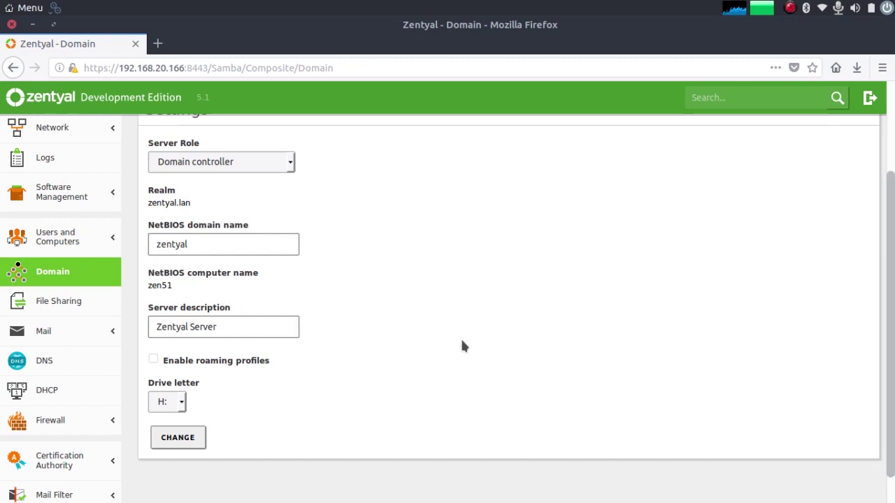
scroll(499, 339, up, 3)
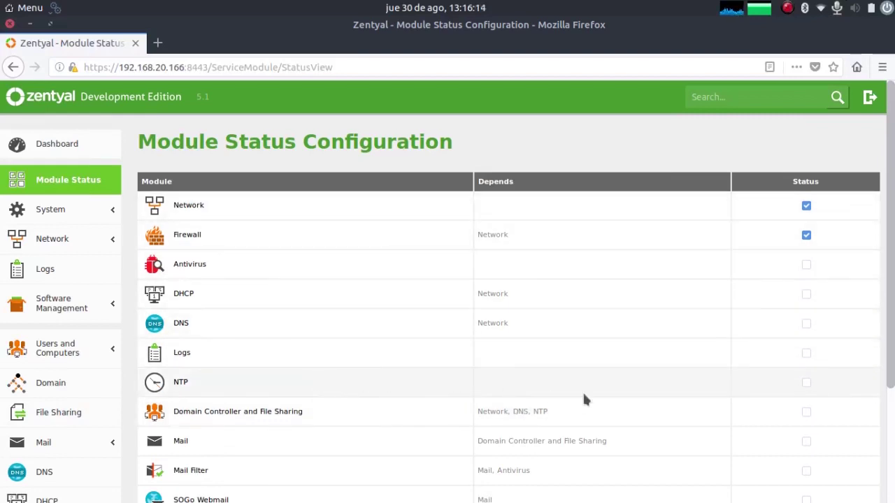
Step: Enable Domain Controller and File Sharing with its DNS and NTP dependencies, and save
click(806, 412)
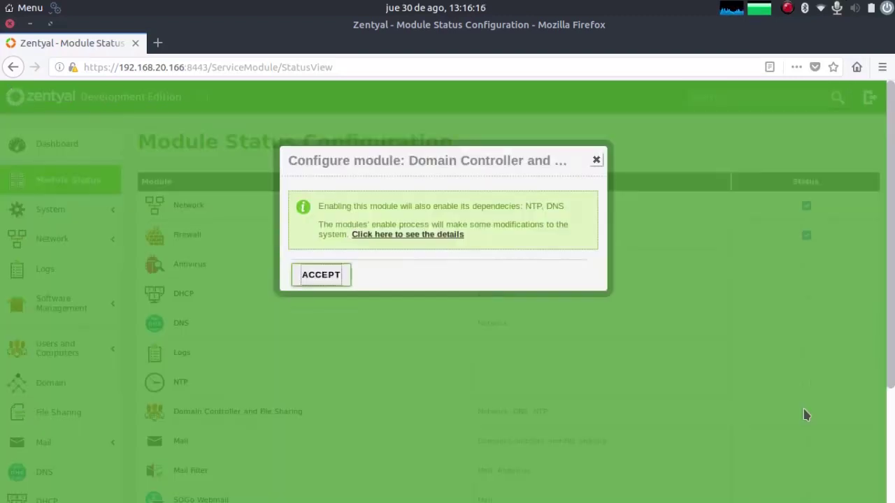
click(328, 272)
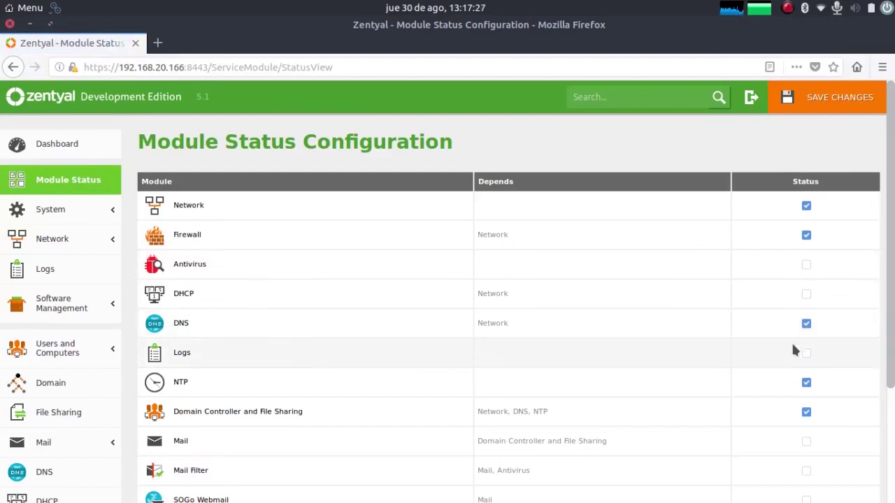
click(818, 98)
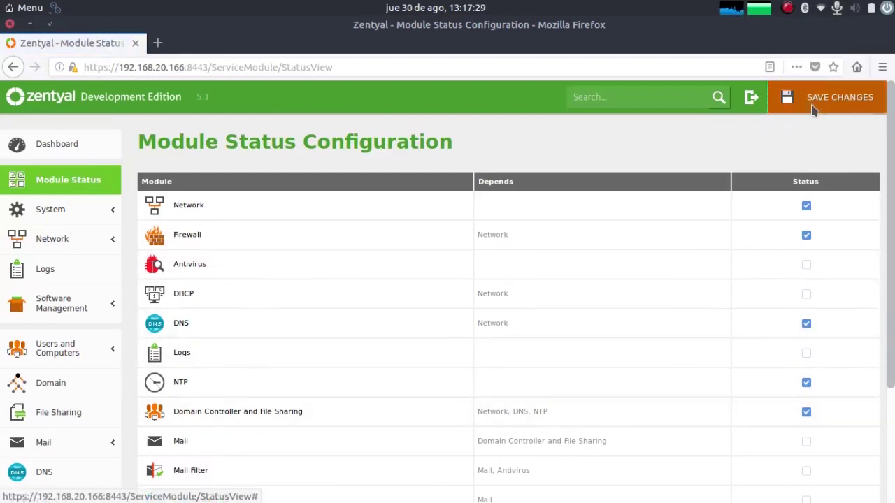
click(304, 344)
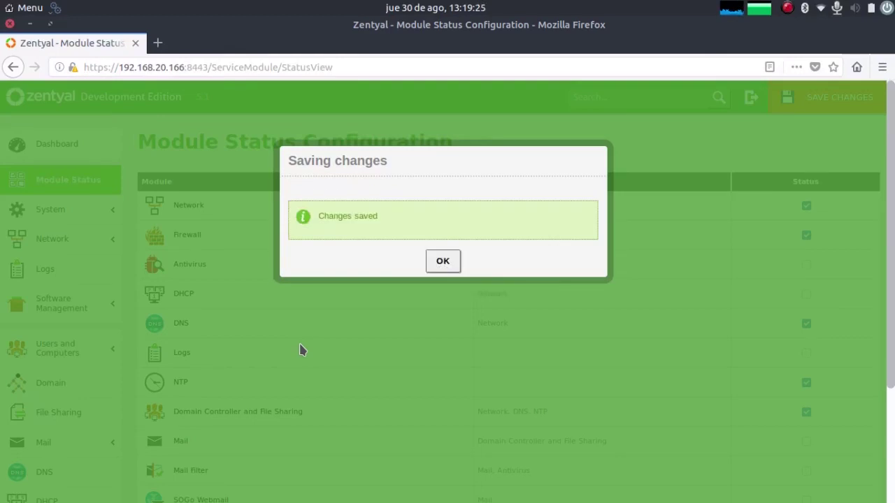
click(442, 262)
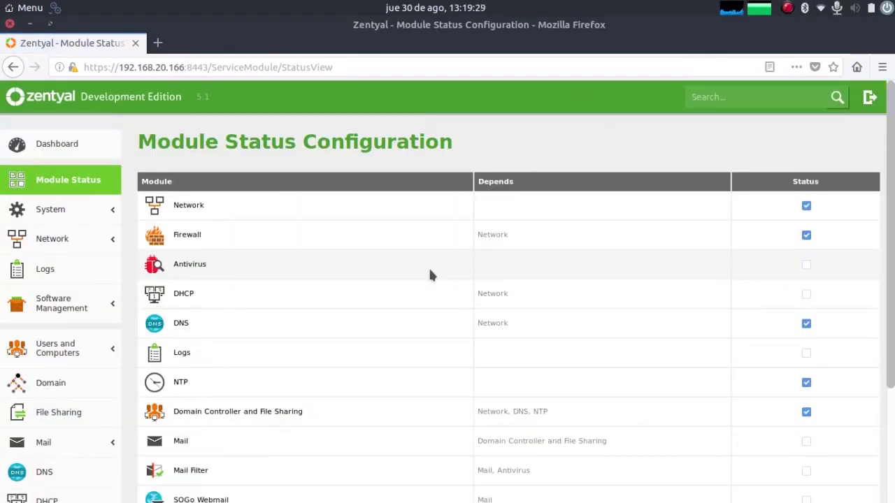
Step: In Users and Computers, create user domainadmin with first name Domain, last name Admin and a password
click(60, 353)
click(41, 376)
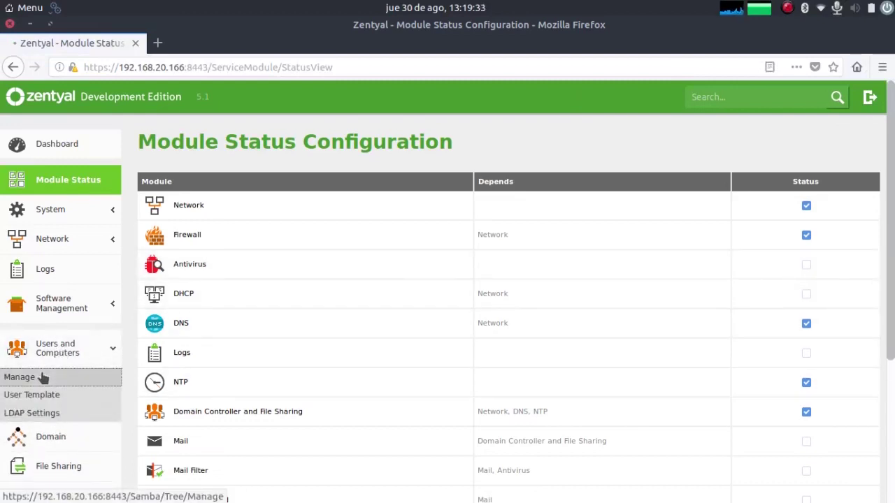
scroll(156, 310, down, 3)
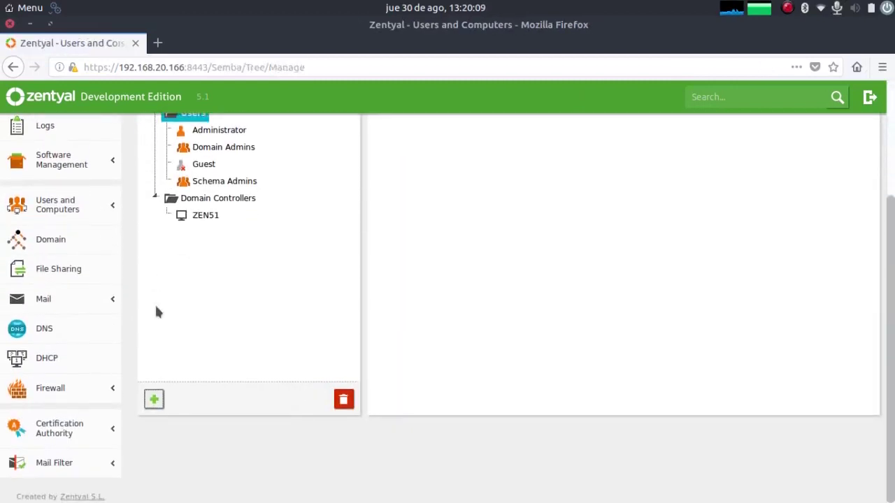
click(154, 399)
click(414, 242)
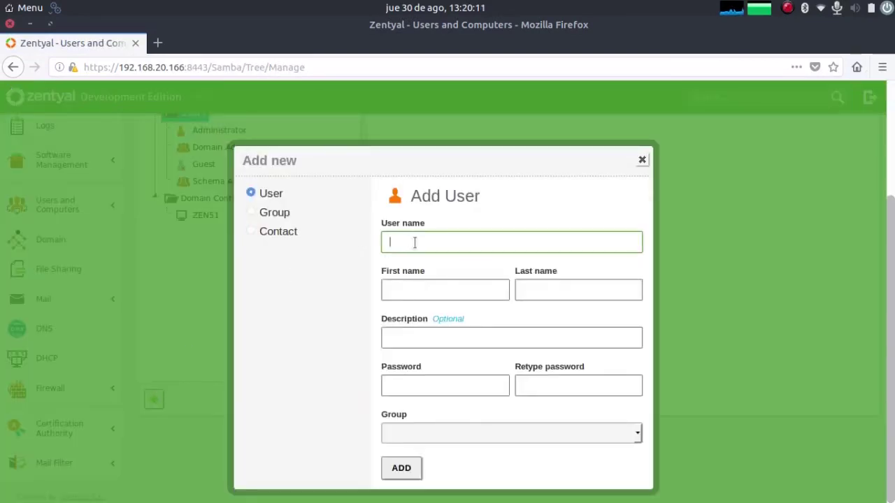
text(domainadmin)
key(Tab)
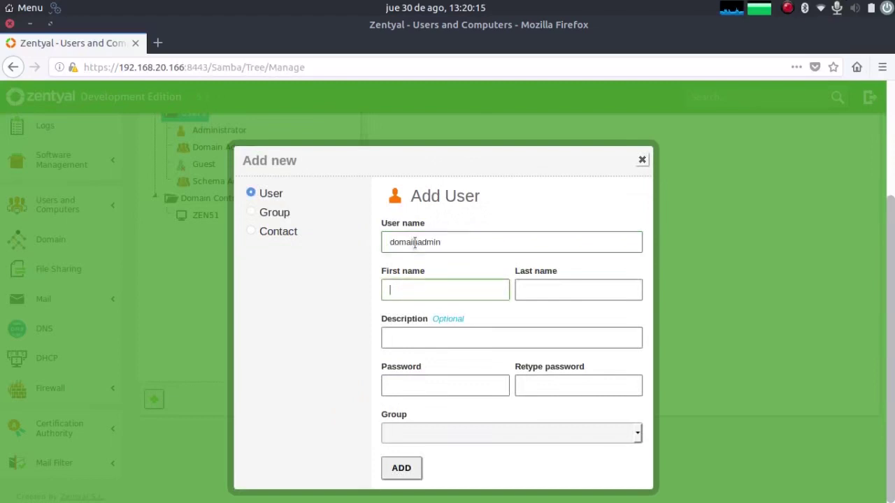
text(Domain)
key(Tab)
text(A)
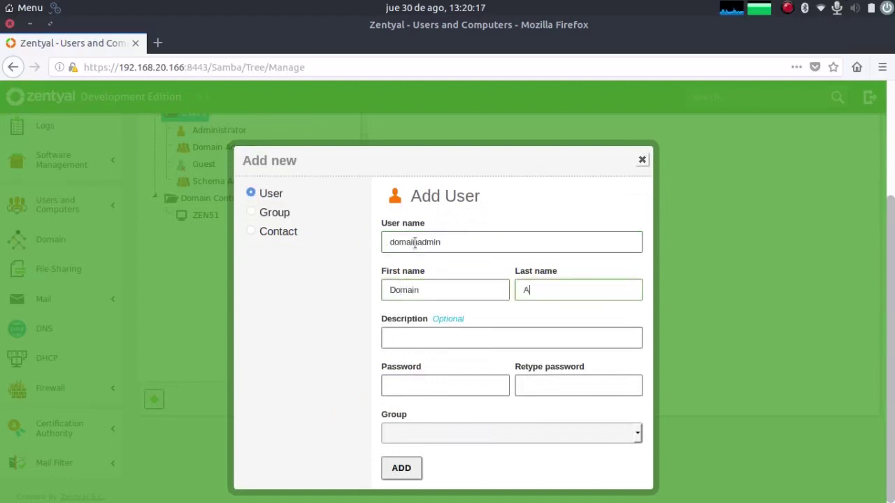
text(dmin)
key(Tab)
key(Tab)
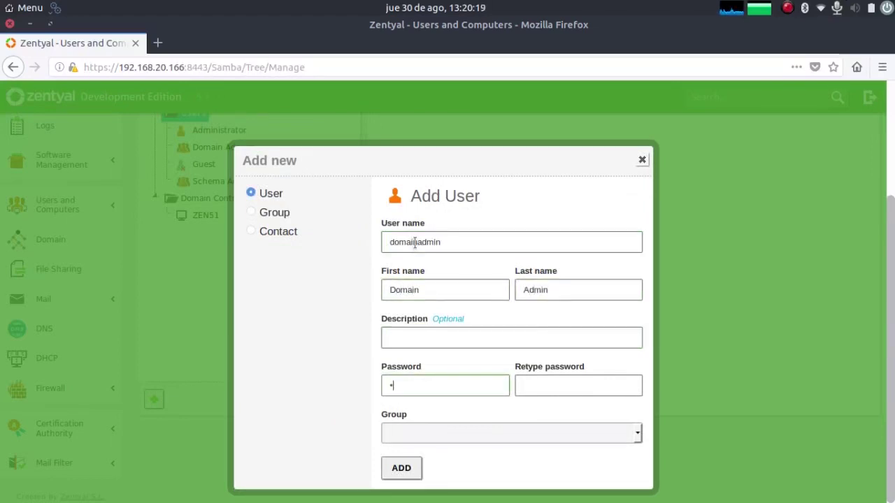
text(•••••••)
key(Tab)
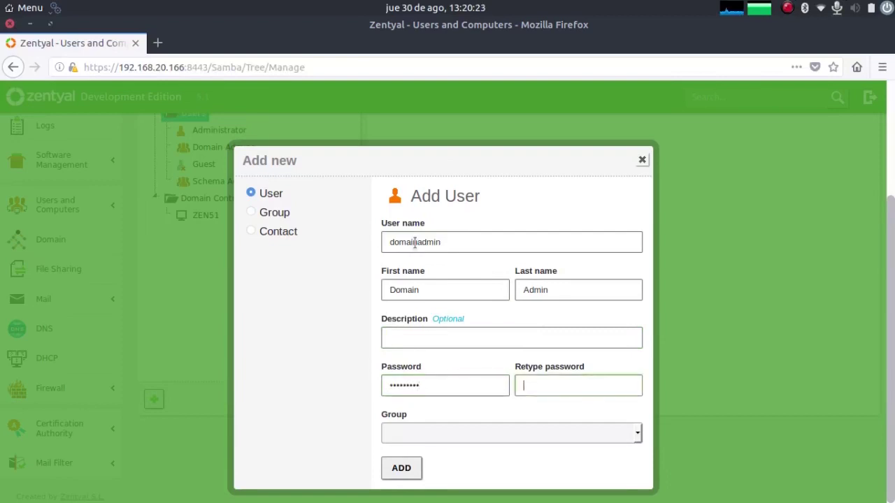
text(•••••••••)
click(391, 468)
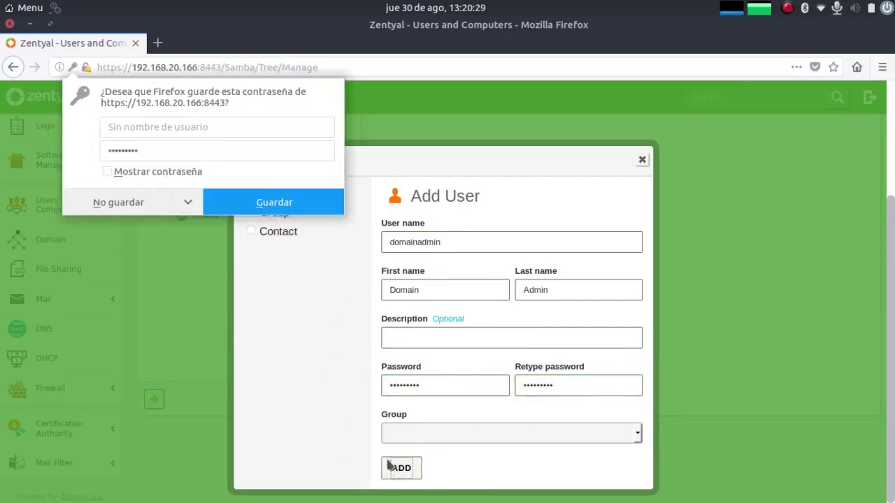
click(121, 204)
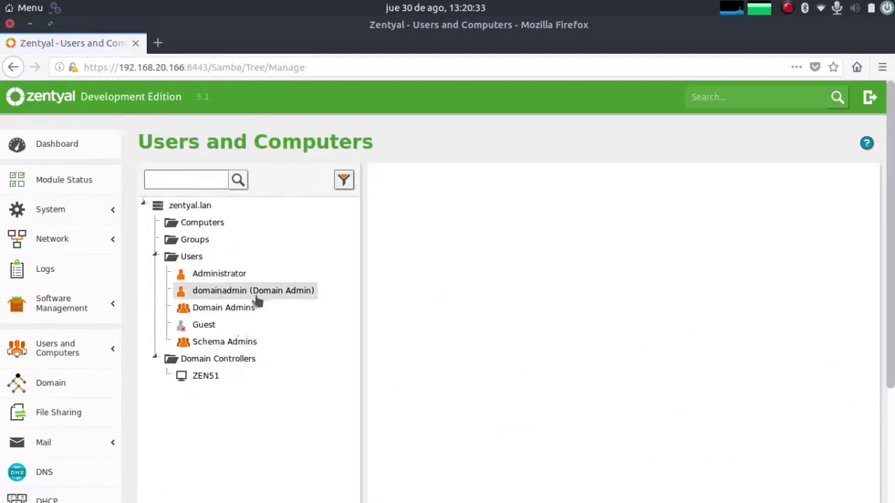
Step: Add domainadmin to the Domain Admins group
click(257, 297)
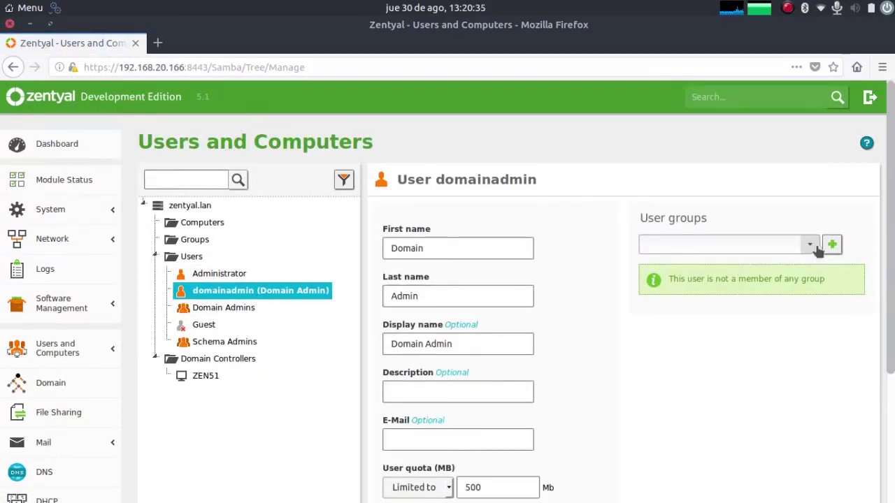
click(815, 246)
click(748, 264)
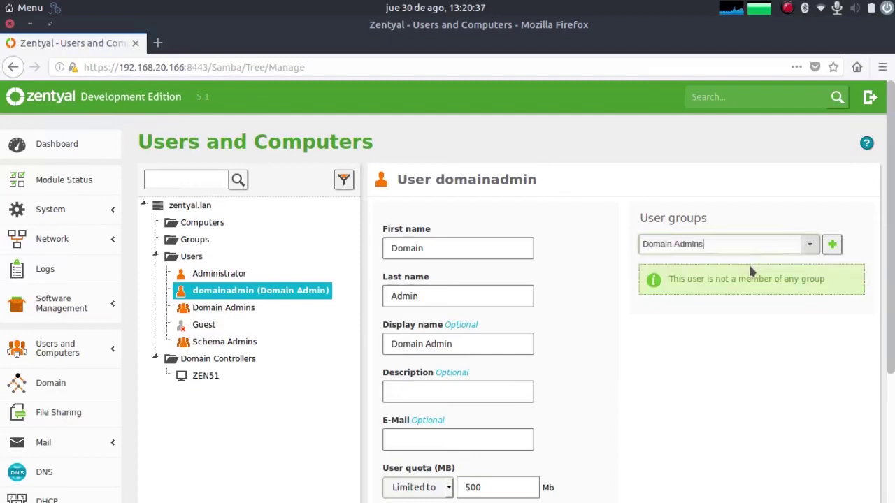
click(832, 244)
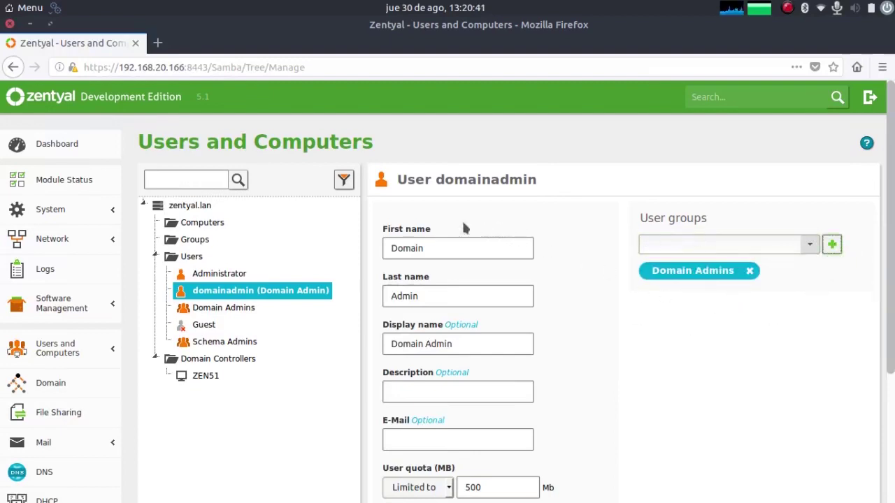
click(193, 256)
scroll(358, 209, down, 3)
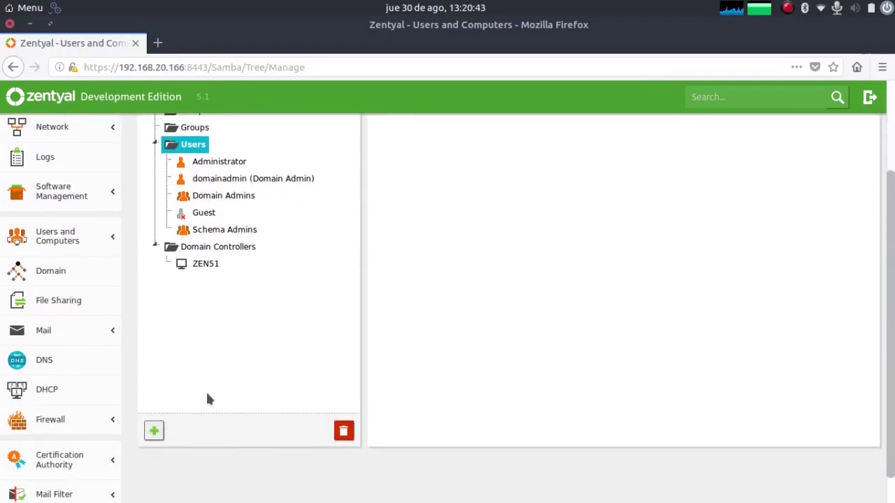
Step: Add domain user john with first name, last name and matching passwords, declining Firefox's save-password offer
click(155, 428)
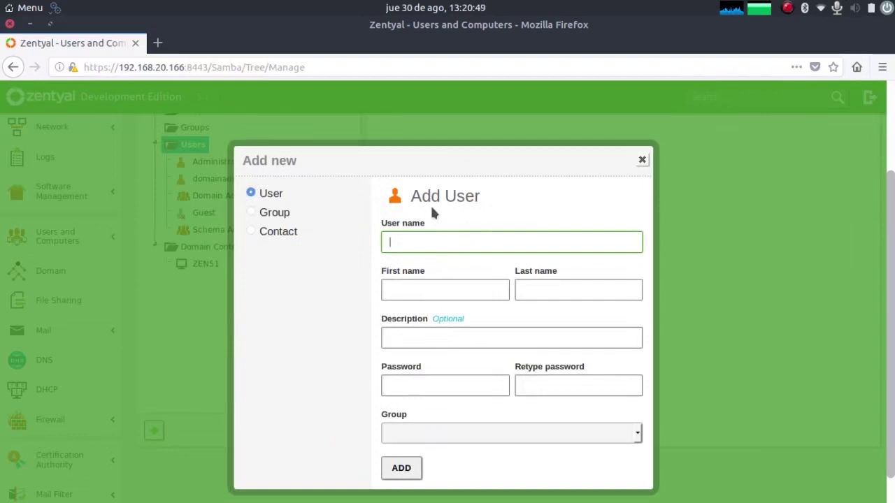
text(john)
key(Tab)
text(J)
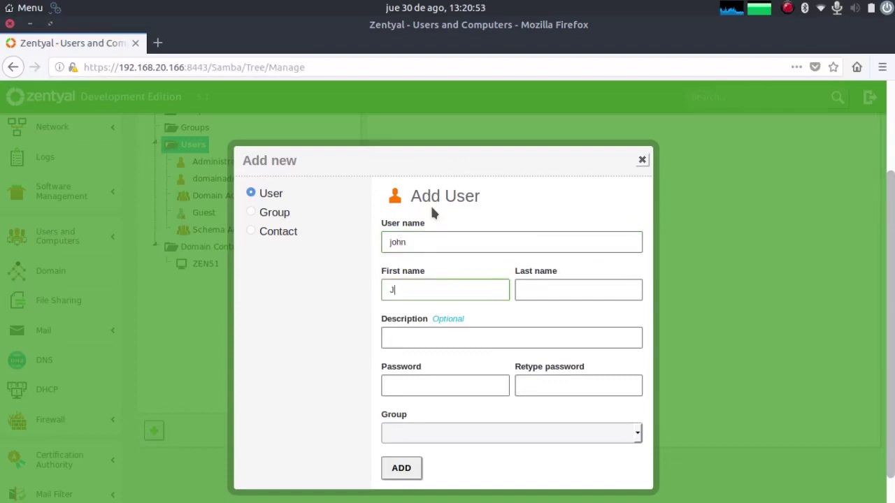
text(ohn)
key(Tab)
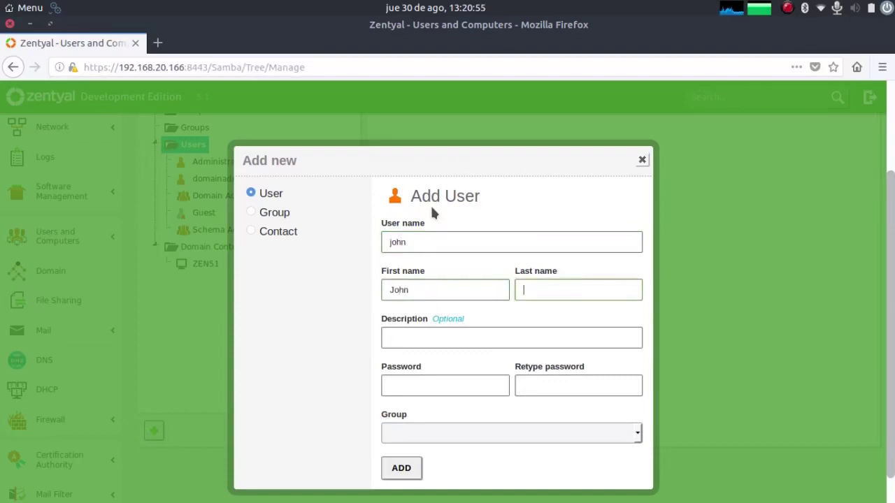
text(Doe)
key(Tab)
key(Tab)
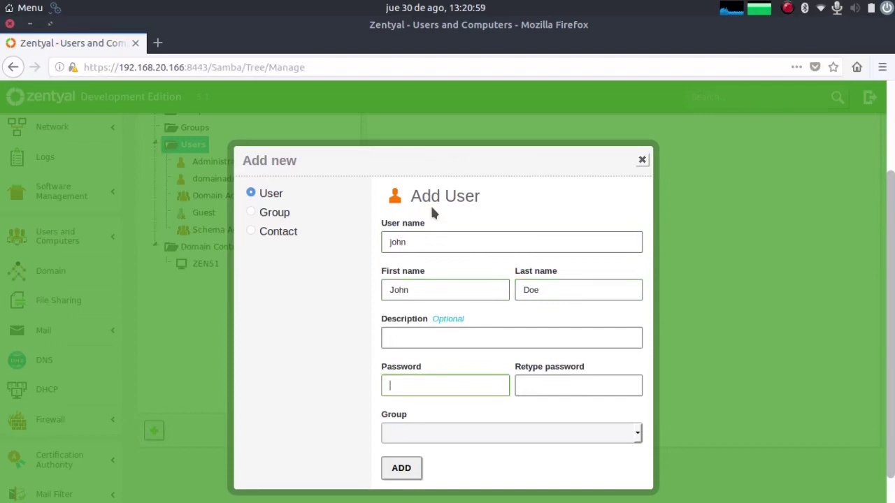
text(p)
key(Tab)
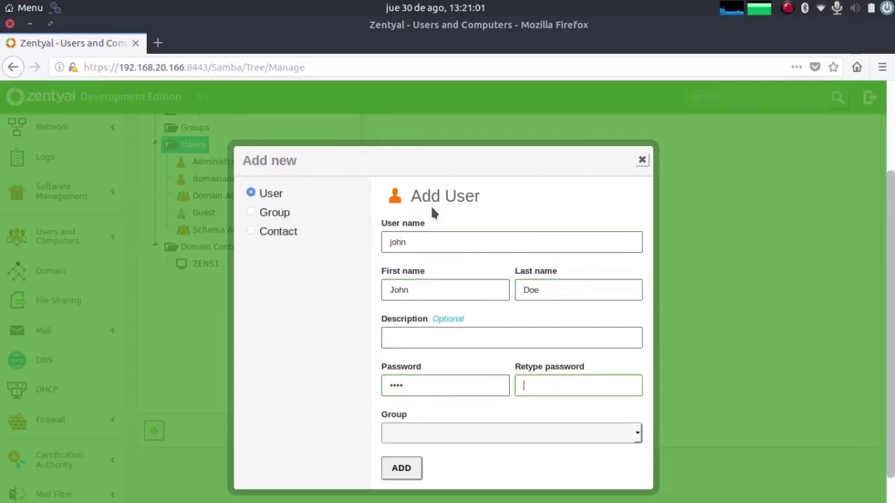
text(pa)
click(395, 468)
click(146, 202)
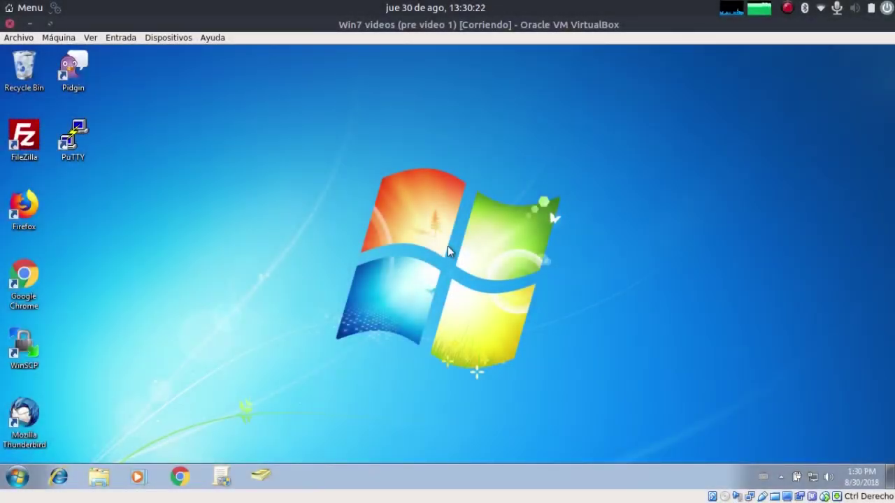
Step: Set the computer's membership to the zentyal.lan domain via the Join a domain settings
click(11, 477)
text(join)
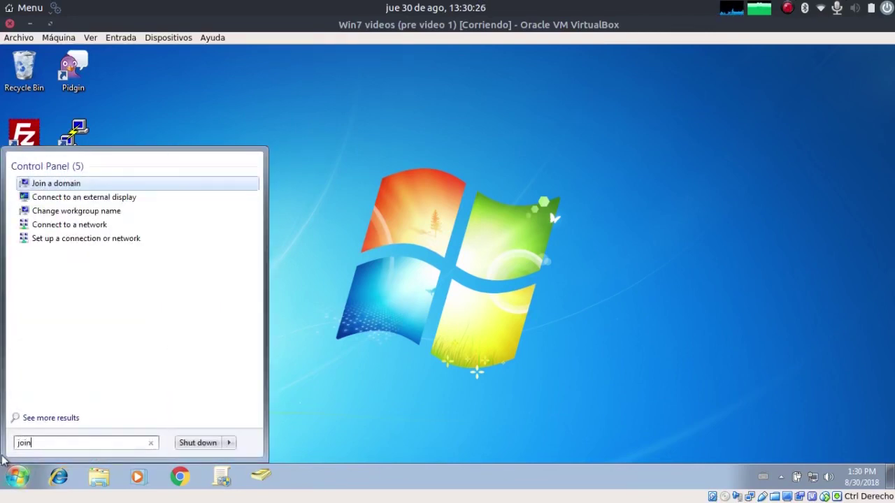
key(Return)
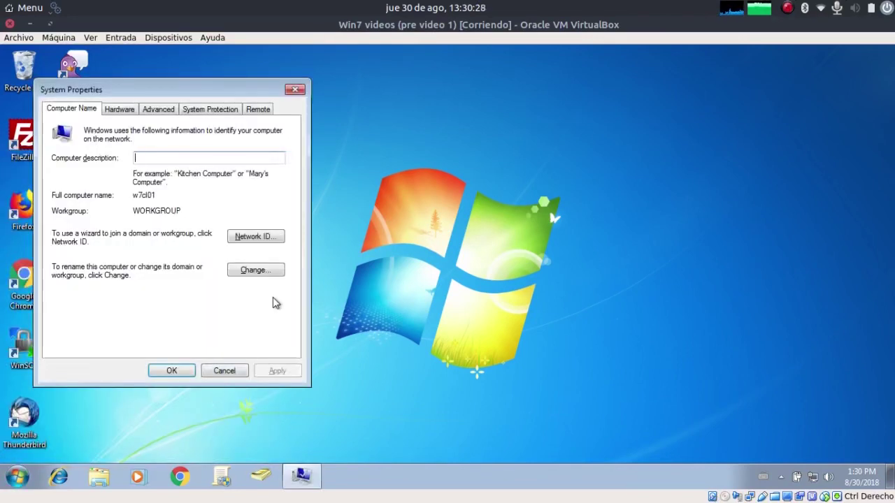
click(260, 270)
click(90, 263)
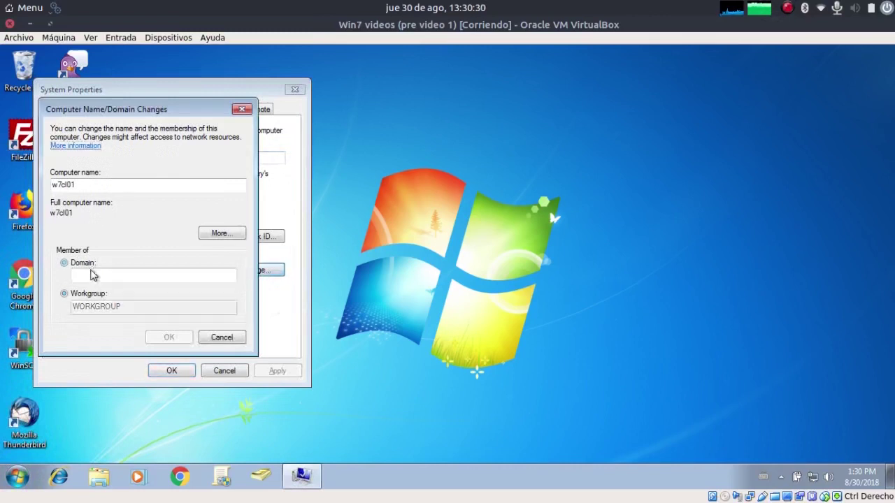
text(zentya)
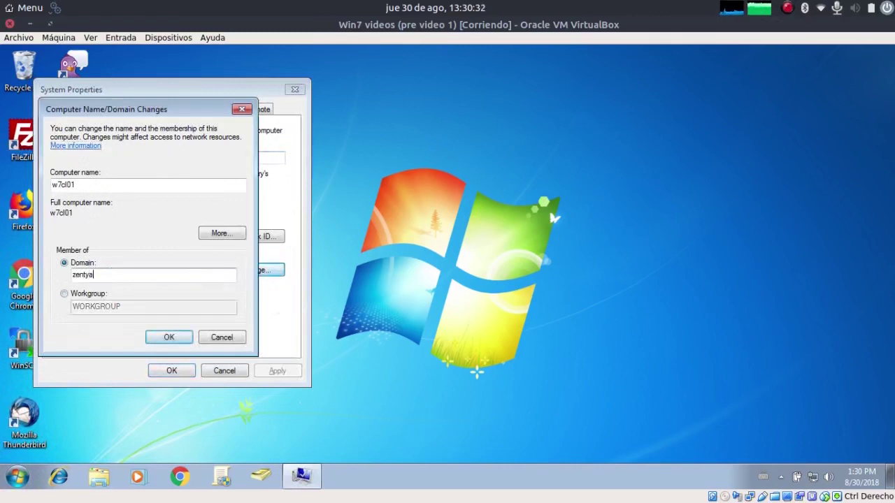
text(l.lan)
key(Return)
Step: Authenticate with the domain admin credentials and accept the welcome and restart-required notices
text(do)
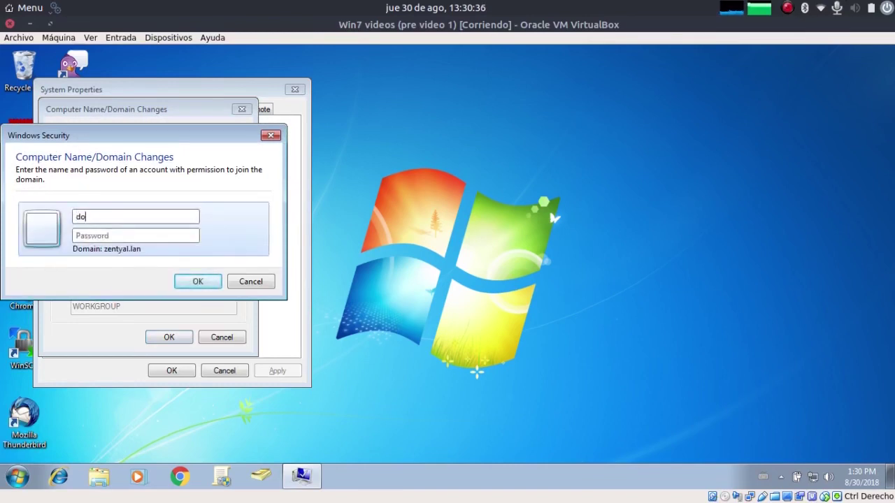
text(mainadminp)
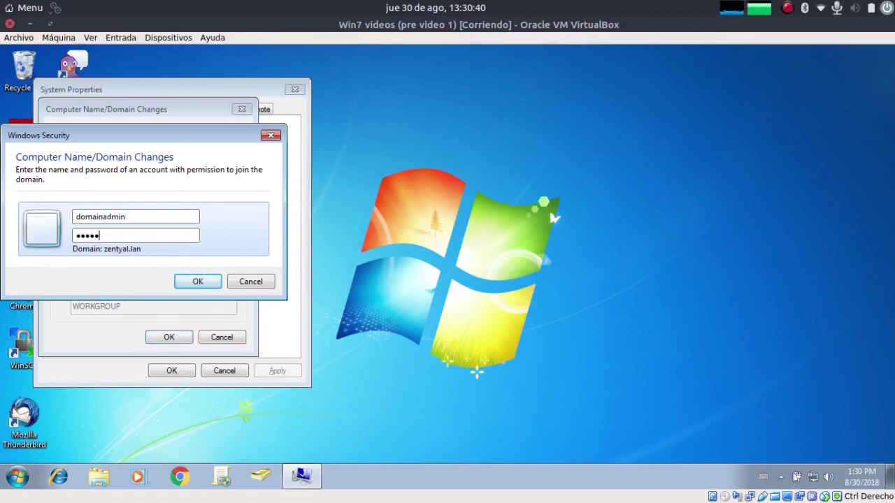
text(or)
key(Return)
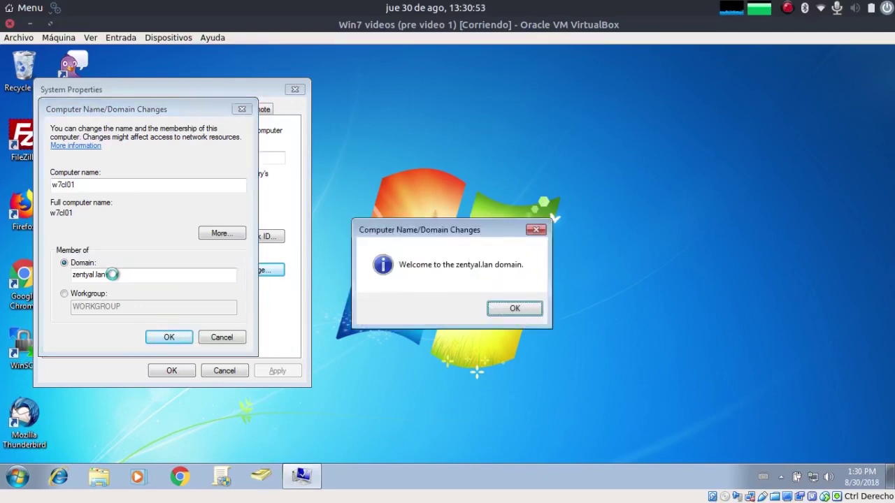
click(509, 308)
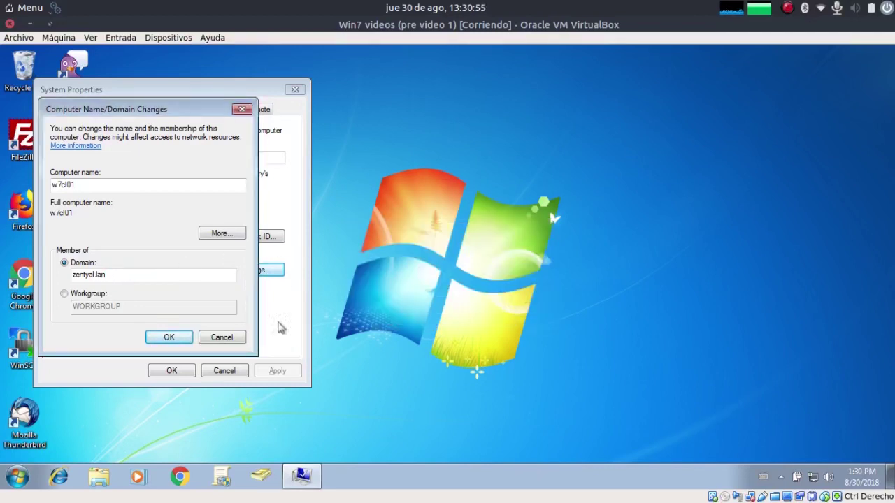
click(165, 339)
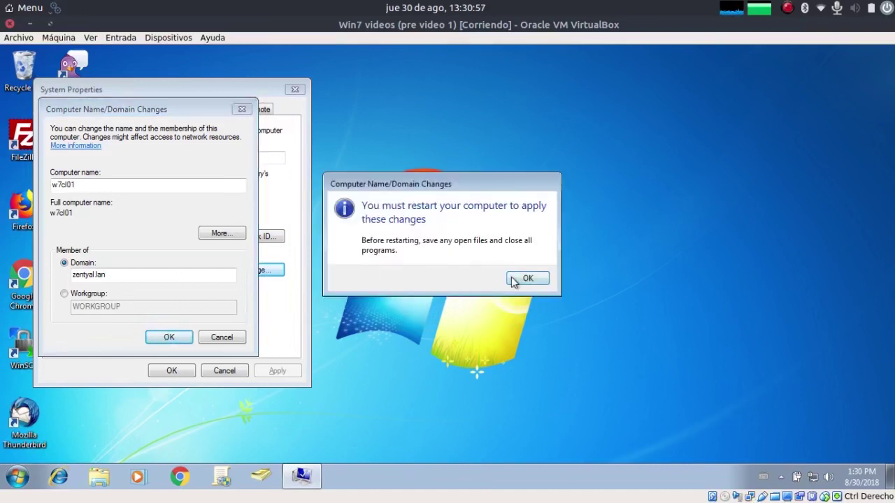
click(525, 279)
click(192, 370)
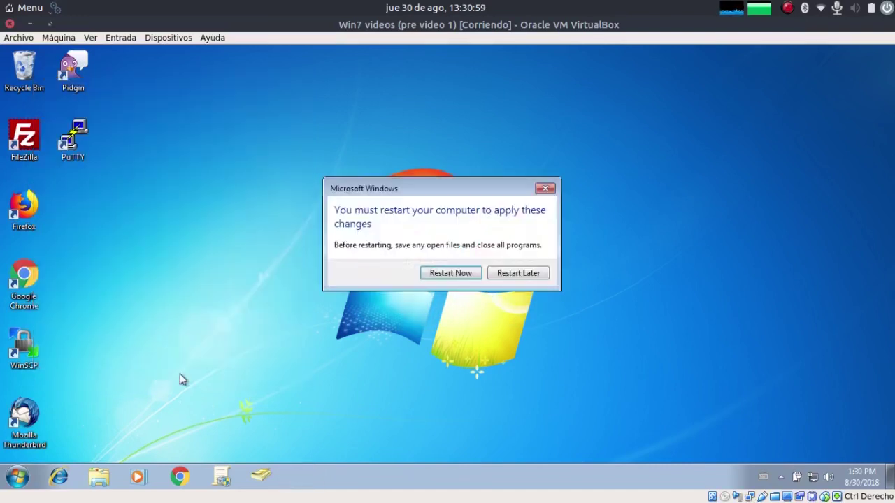
Step: Restart Windows, then open the Other User logon form for the ZENTYAL domain
click(466, 275)
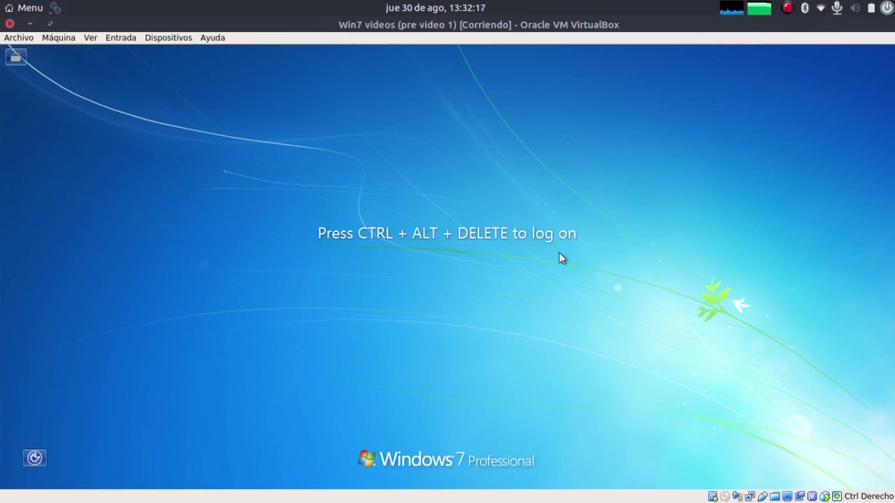
key(ctrl+alt+Delete)
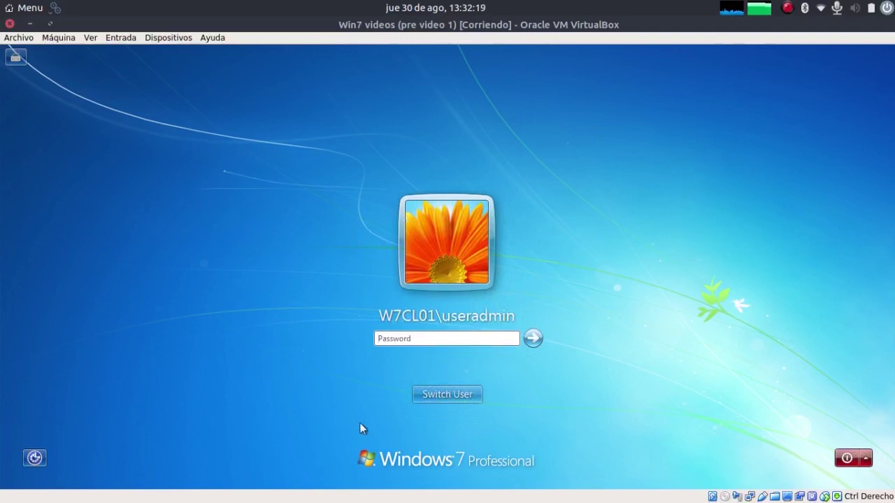
click(423, 403)
click(518, 320)
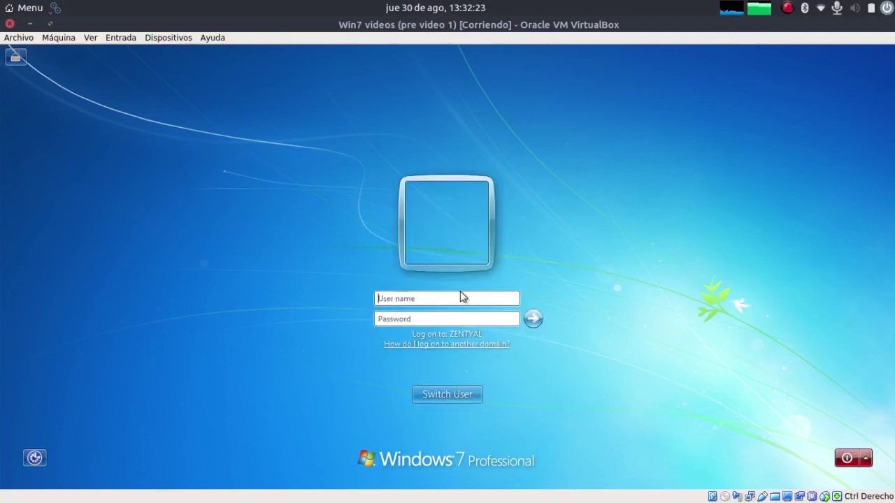
Step: Log on to ZENTYAL with the new domain user's name and password
text(john)
key(Tab)
text(***)
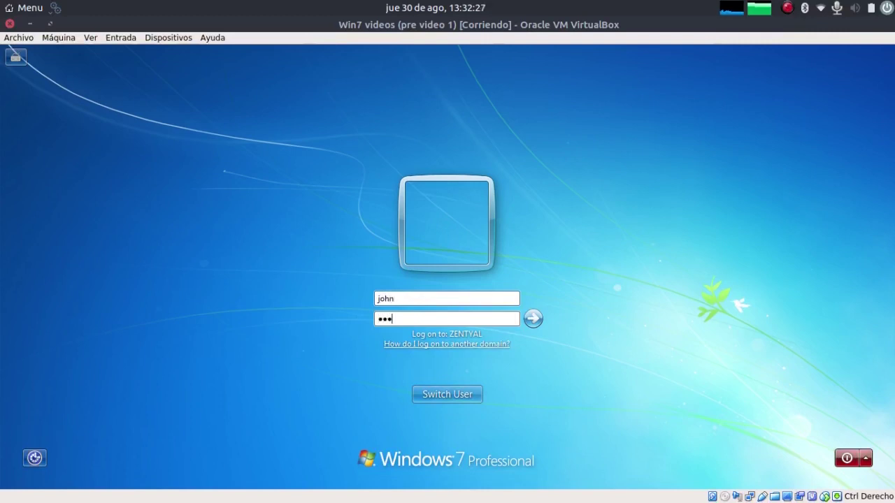
text(*)
key(Return)
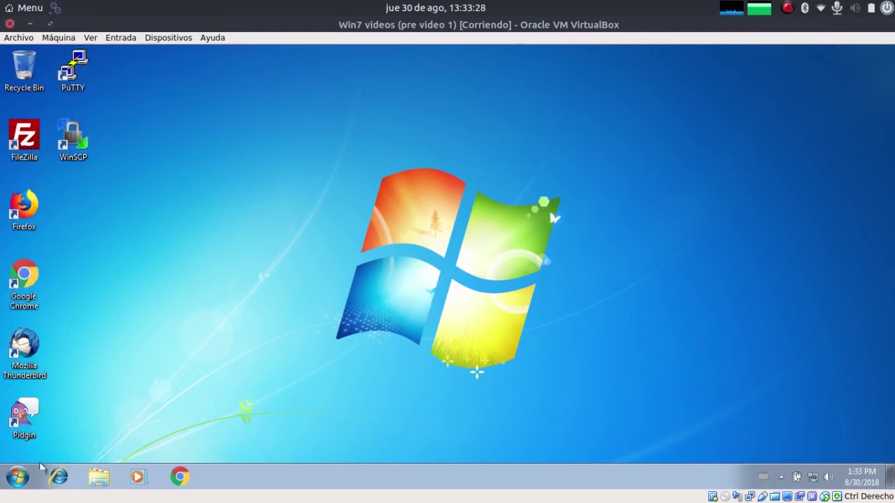
Step: Check the signed-in user name on the Start menu, then close it
click(19, 481)
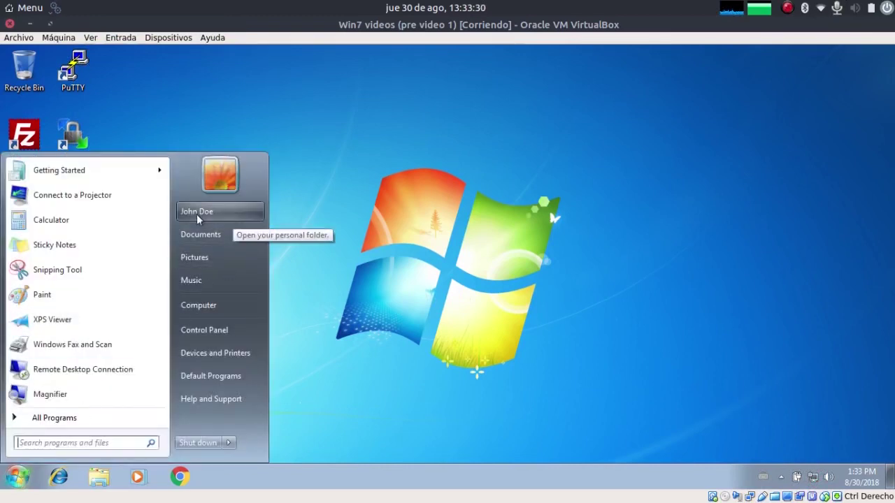
click(471, 207)
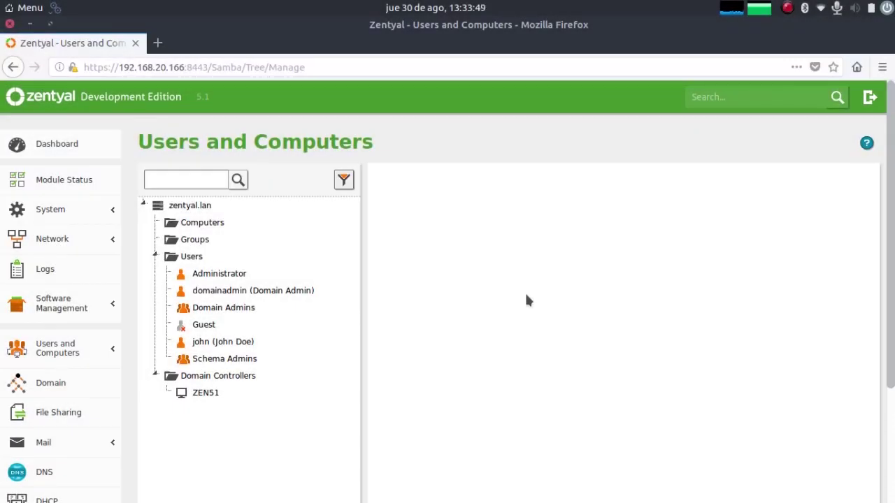
Step: In File Sharing, start a new share named Marketing
scroll(54, 400, down, 3)
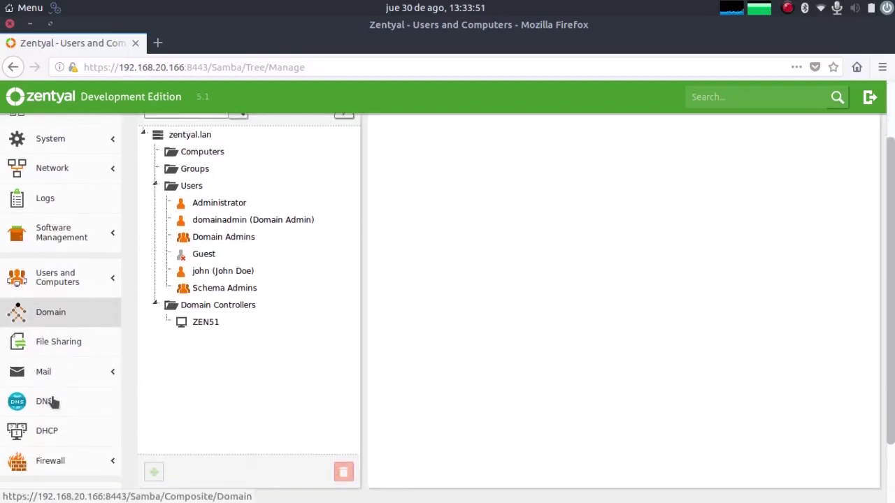
click(61, 306)
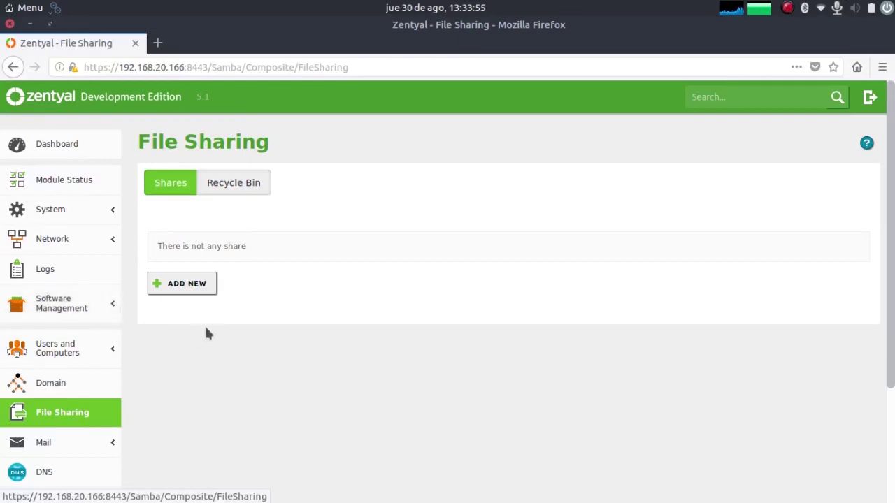
click(199, 288)
click(201, 302)
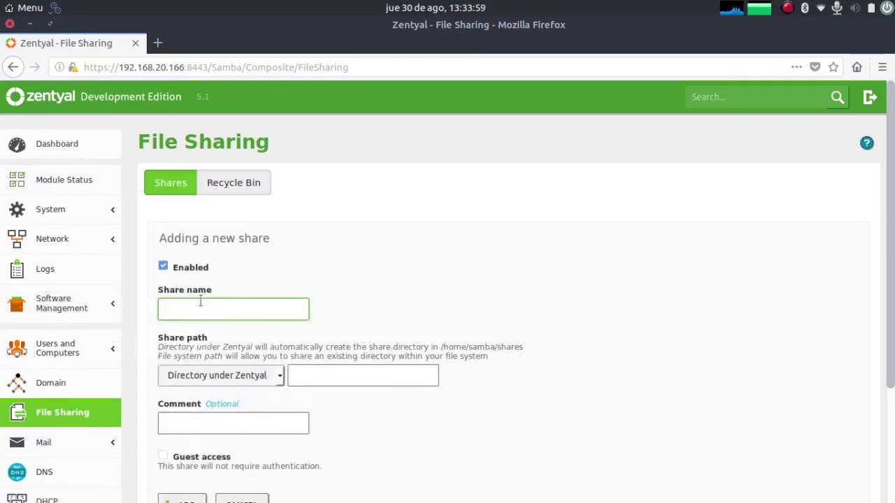
text(Marketing)
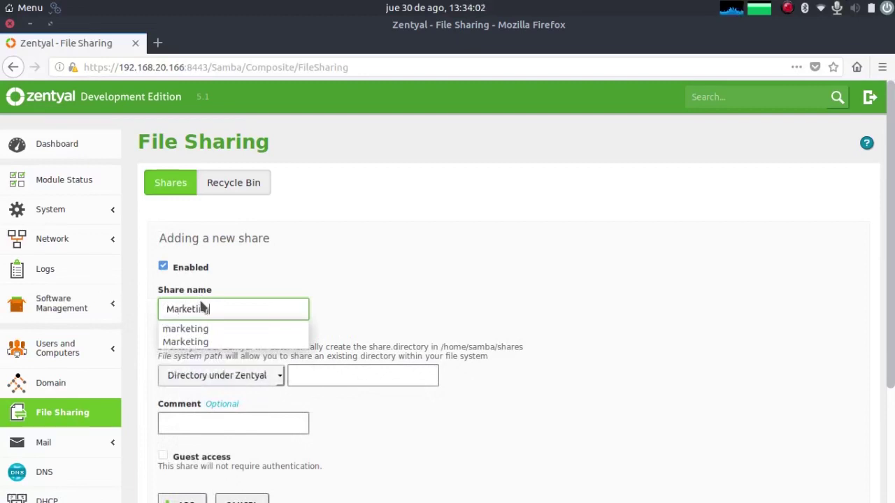
Step: Set the share directory to marketing under Zentyal and add the Marketing share
key(Tab)
key(Tab)
text(make)
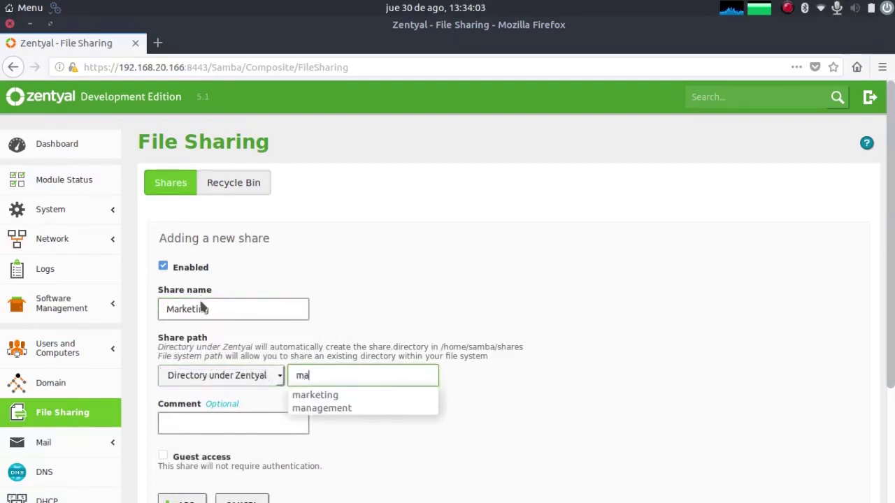
key(BackSpace)
key(BackSpace)
text(rketing)
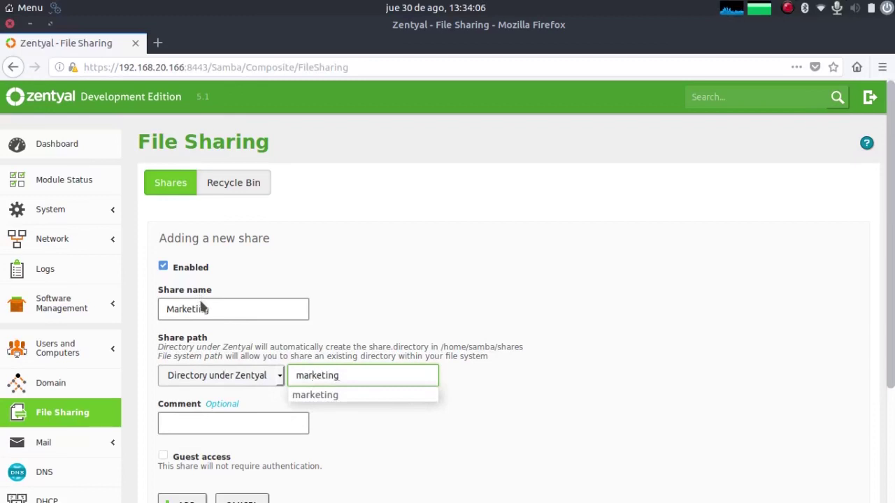
key(Tab)
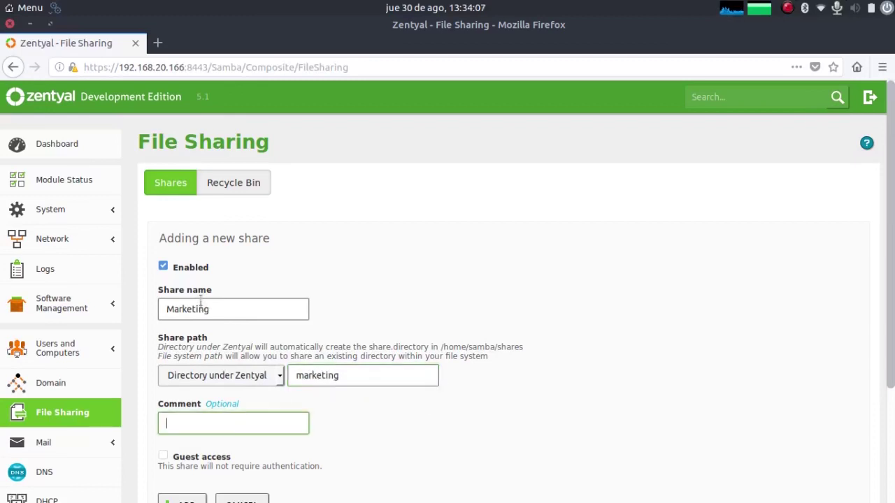
scroll(364, 262, down, 3)
scroll(378, 228, down, 1)
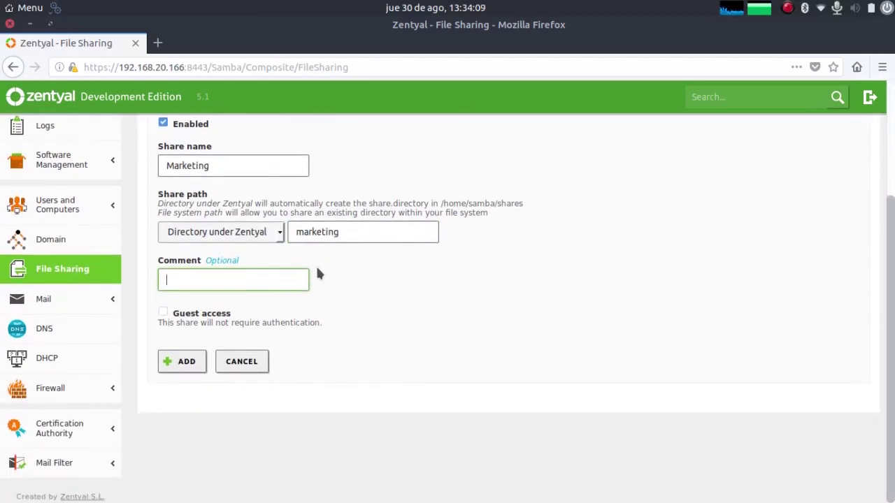
click(175, 368)
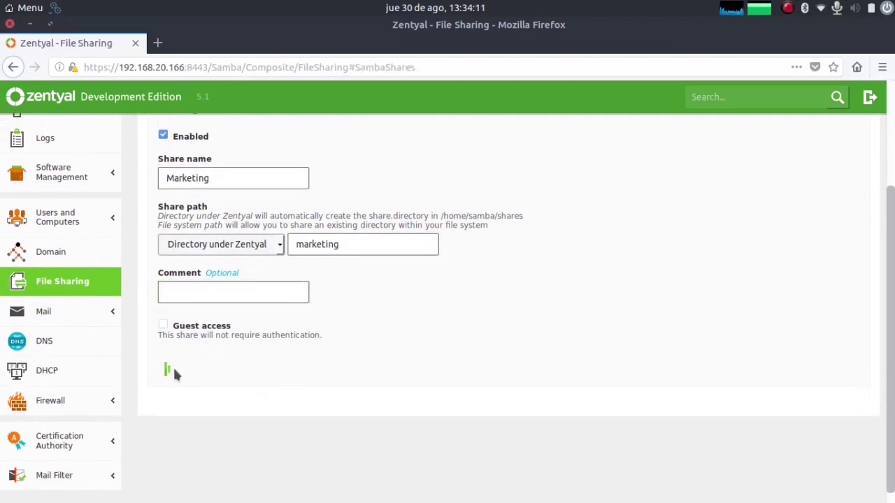
scroll(533, 285, up, 1)
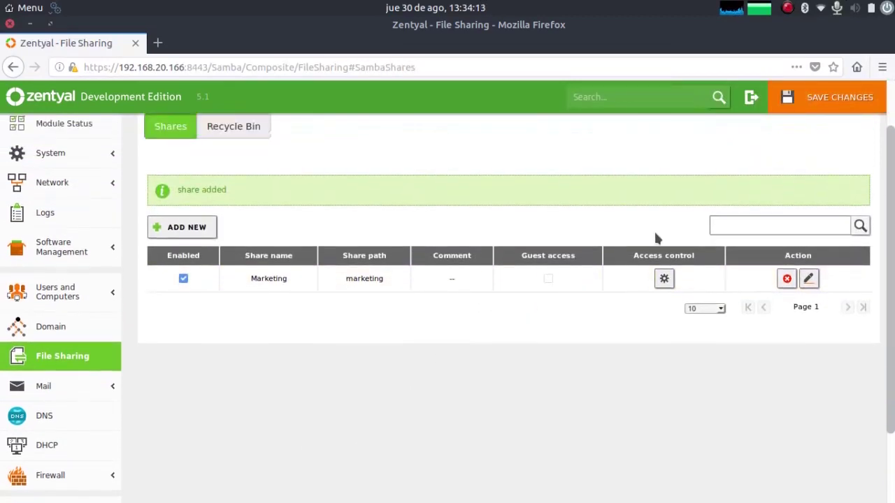
Step: Add an access rule on the Marketing share giving user john Read and write permission
click(664, 279)
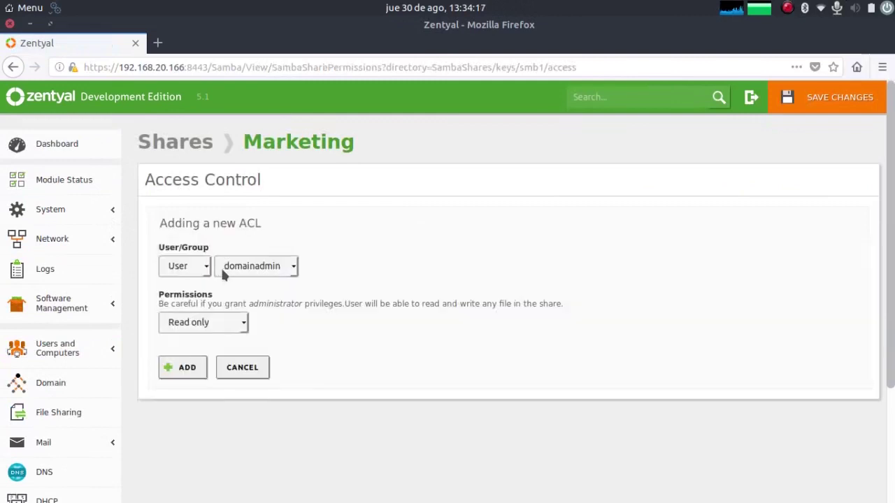
click(206, 272)
click(193, 263)
click(253, 267)
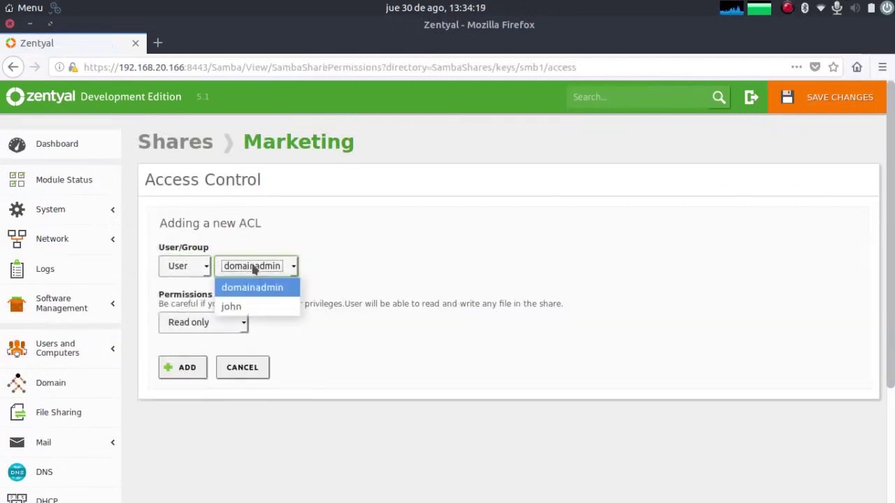
click(249, 309)
click(234, 322)
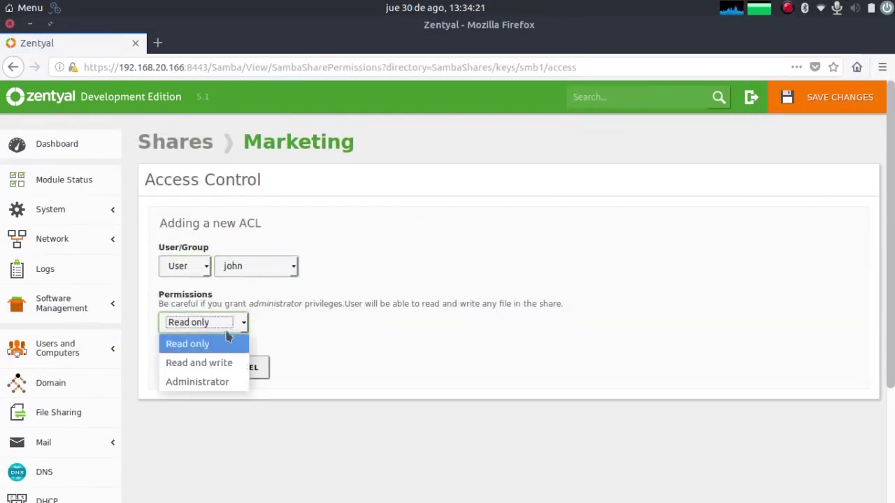
click(216, 373)
click(170, 369)
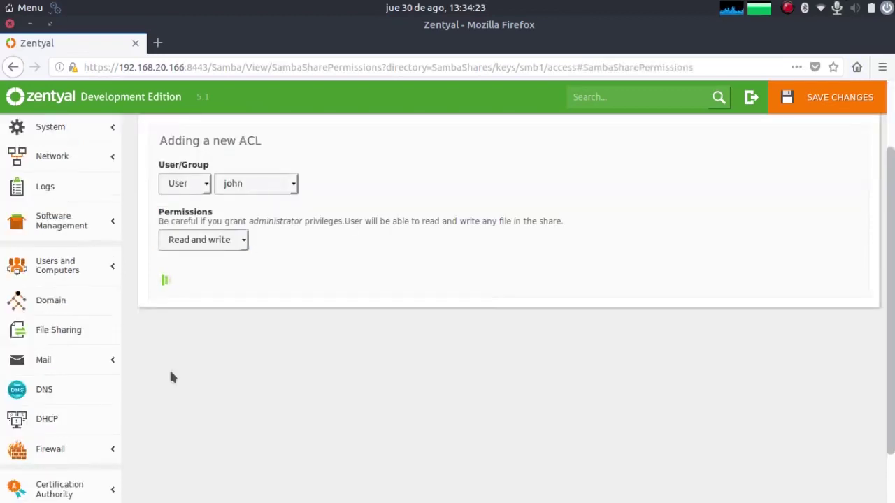
Step: Save the pending Zentyal configuration changes and dismiss the confirmation
scroll(314, 370, up, 2)
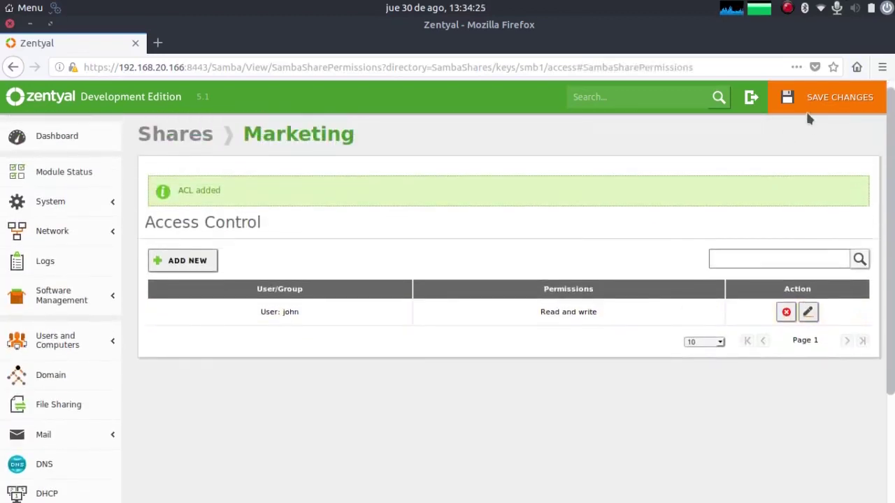
click(810, 110)
click(313, 346)
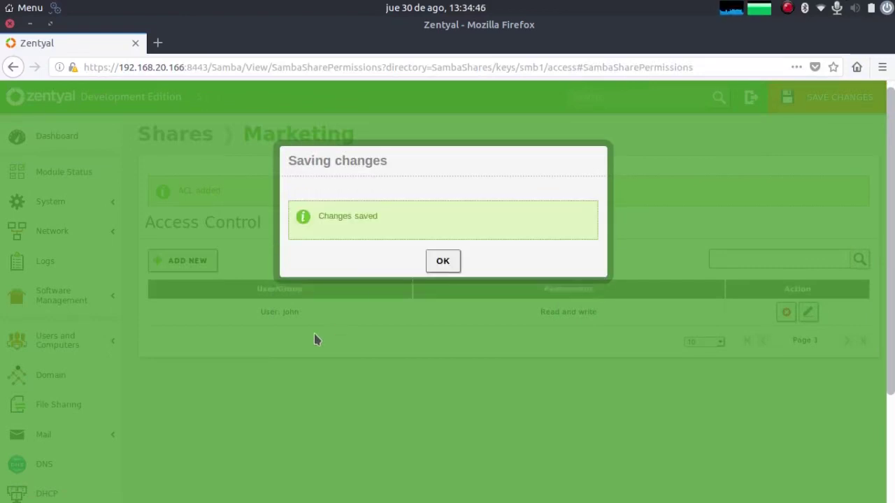
click(442, 260)
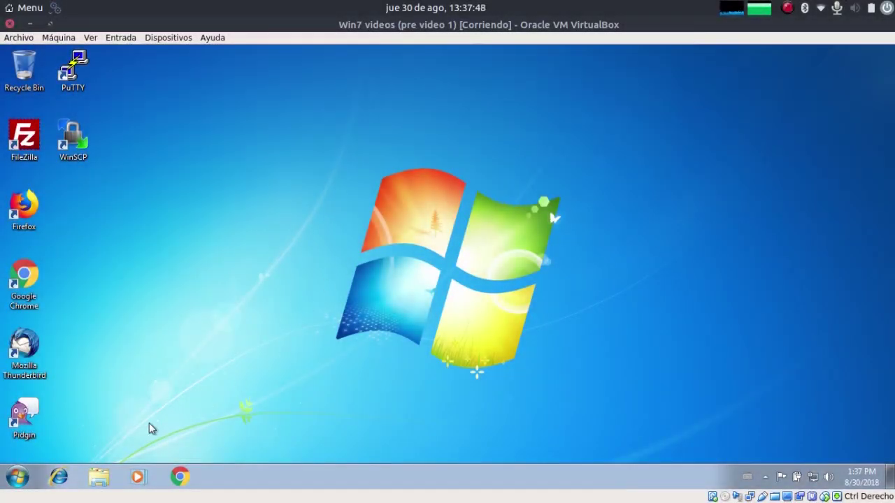
Step: Browse Windows Explorer to the server's shares at \\zen51.zentyal.lan
click(98, 477)
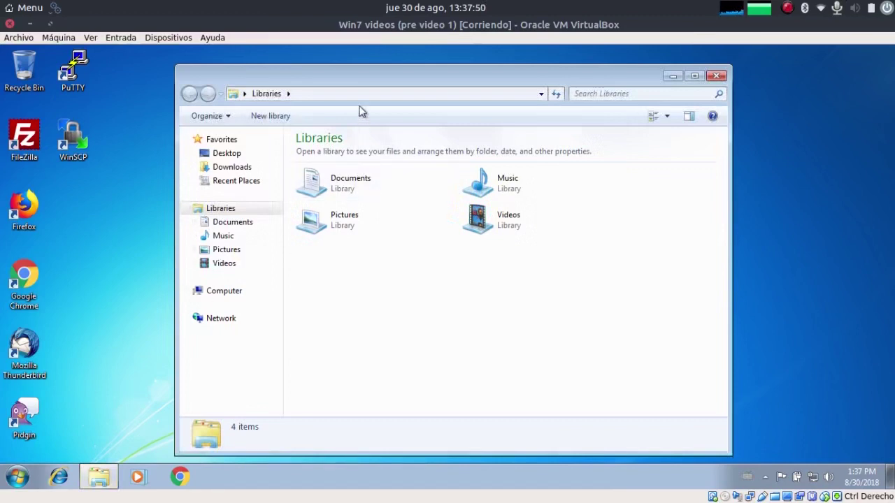
click(355, 93)
text(\\)
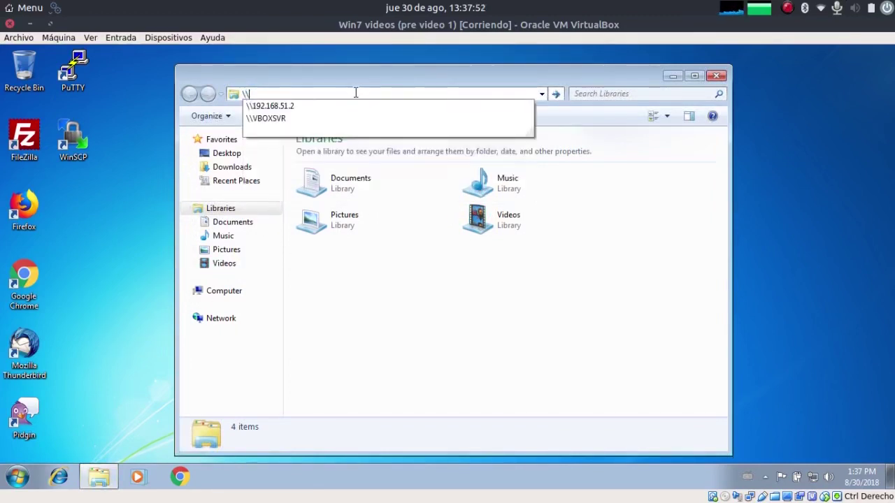
text(ze)
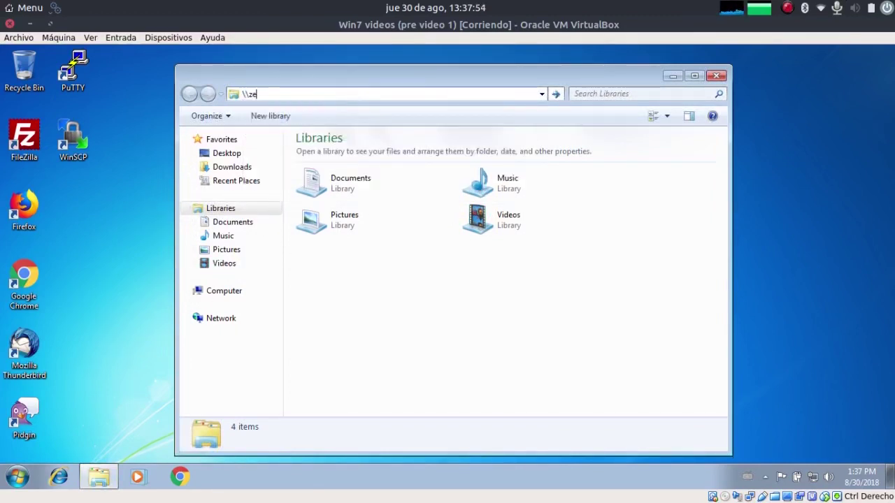
text(n51.)
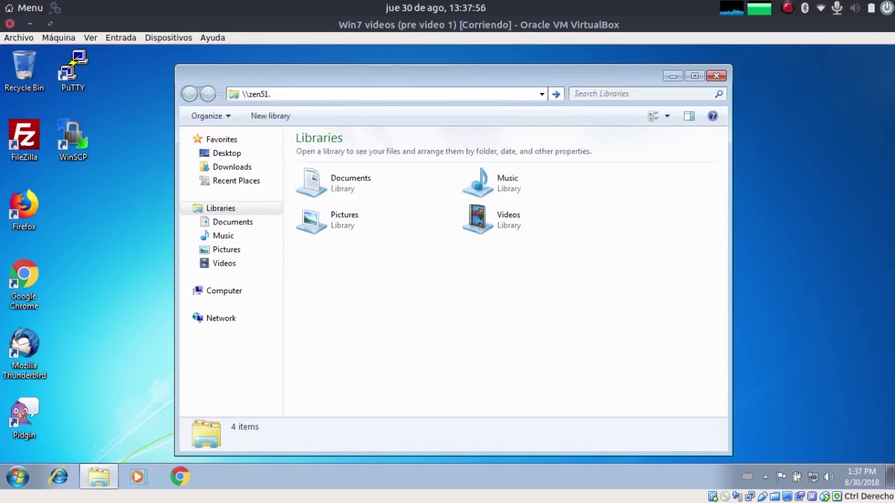
text(zentyal.a)
key(BackSpace)
text(la)
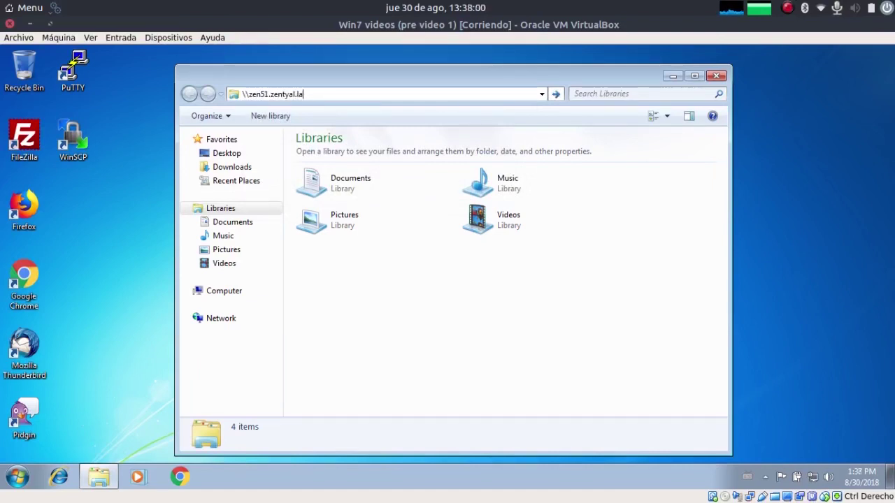
text(n)
key(Return)
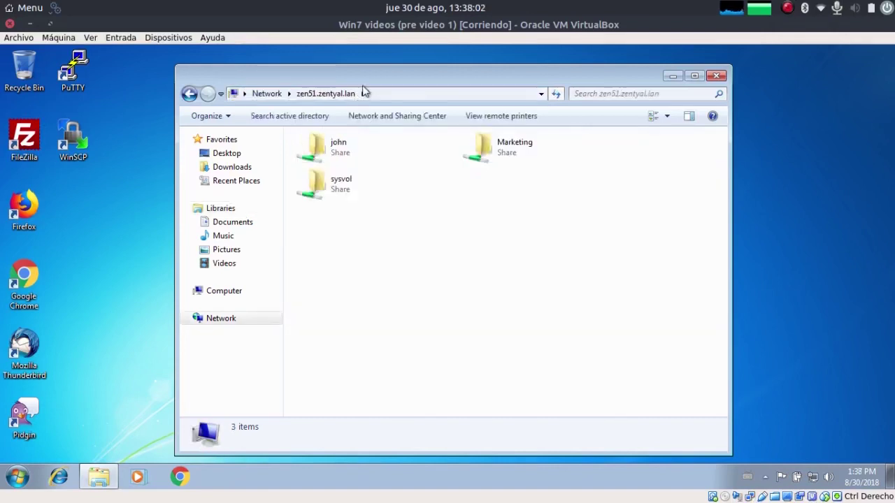
Step: Create a new text file named Document inside the Marketing share, then return to the share list
click(519, 158)
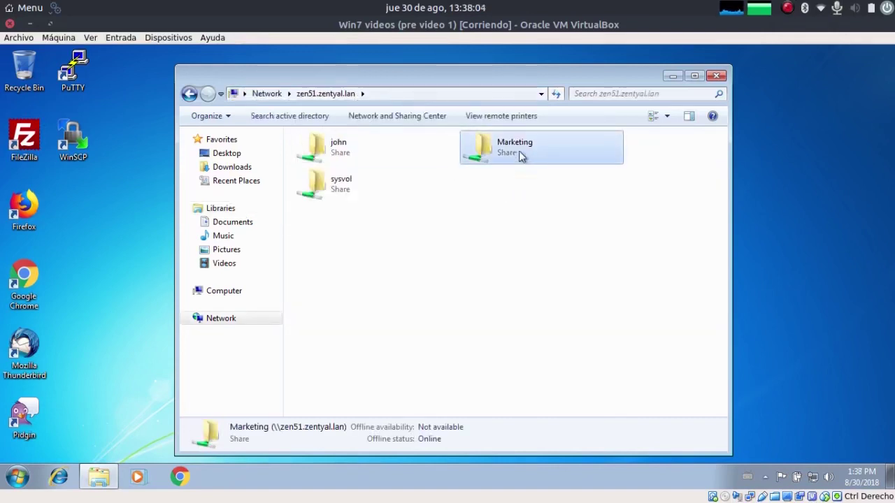
double_click(513, 154)
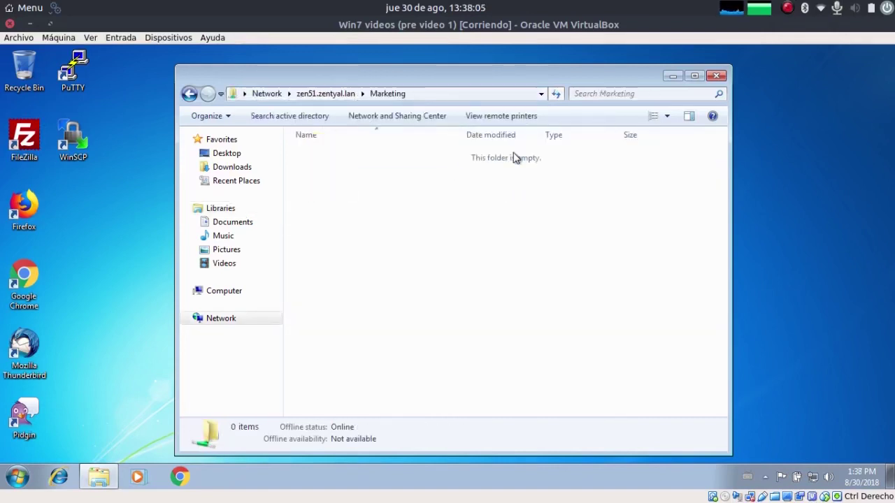
right_click(410, 239)
mouse_move(442, 354)
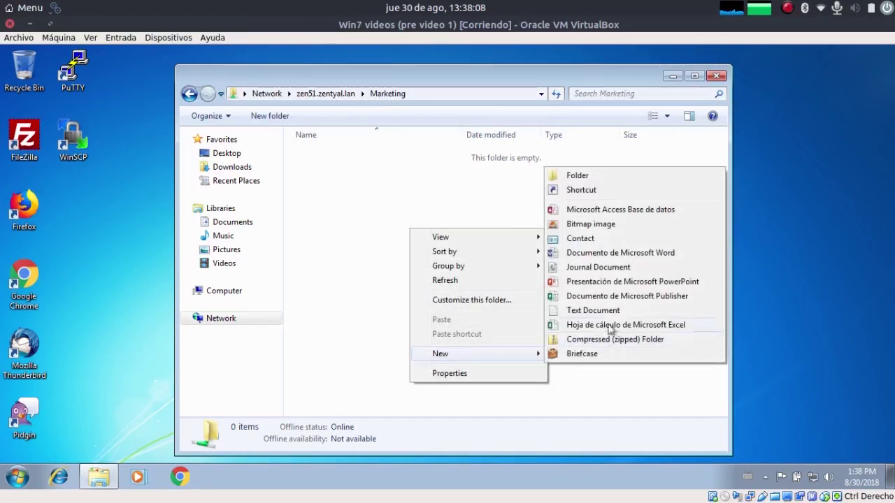
click(593, 311)
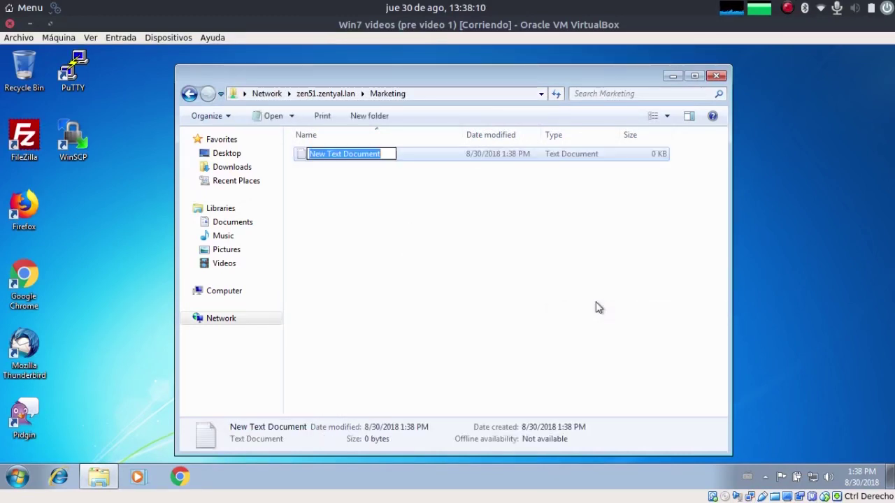
text(Document)
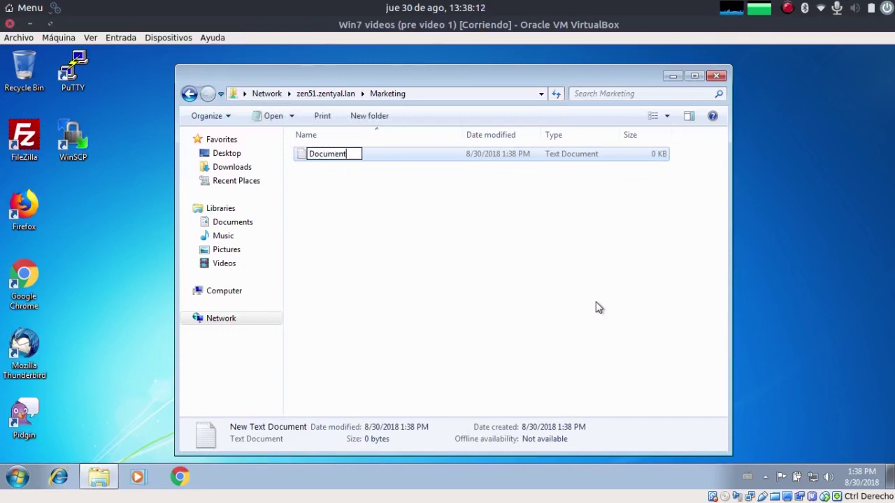
key(Return)
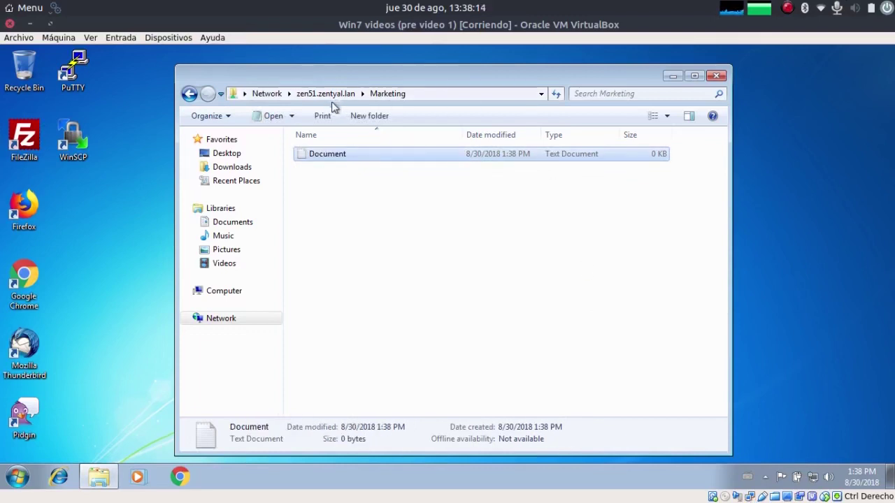
click(326, 94)
Step: Map the Marketing share as network drive Z: and view it under Computer
right_click(475, 160)
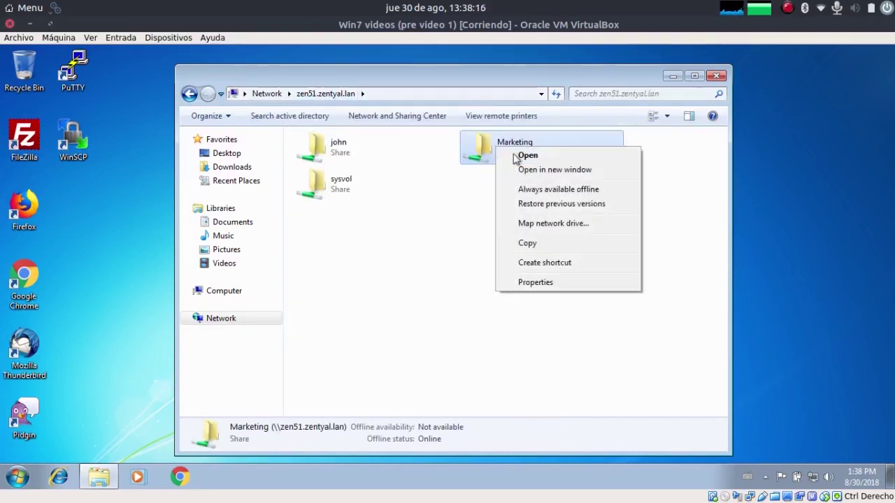
click(581, 224)
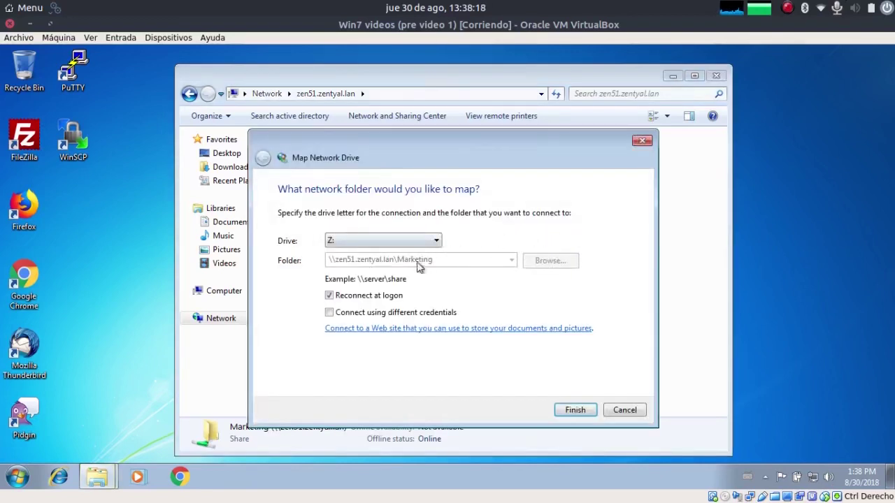
click(401, 241)
click(401, 240)
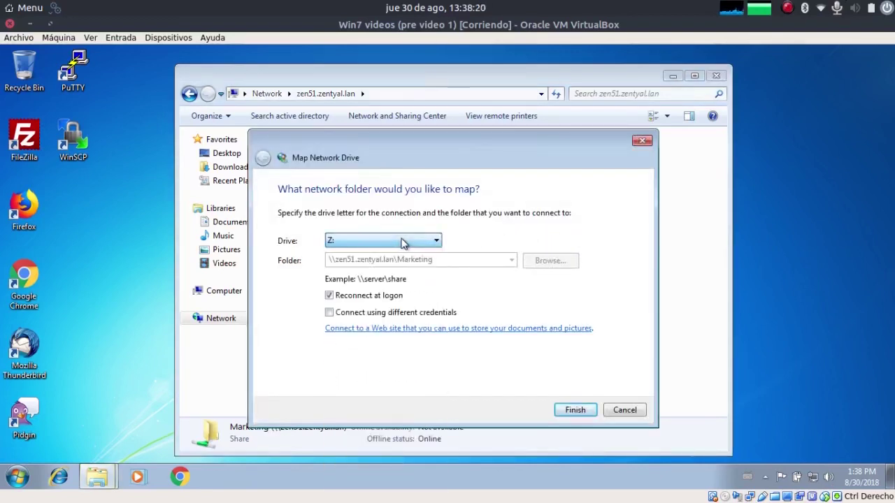
click(587, 413)
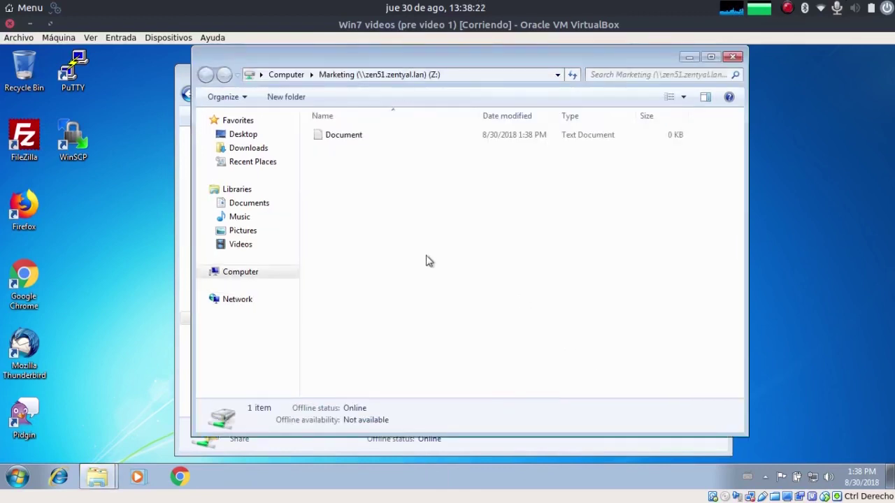
click(247, 276)
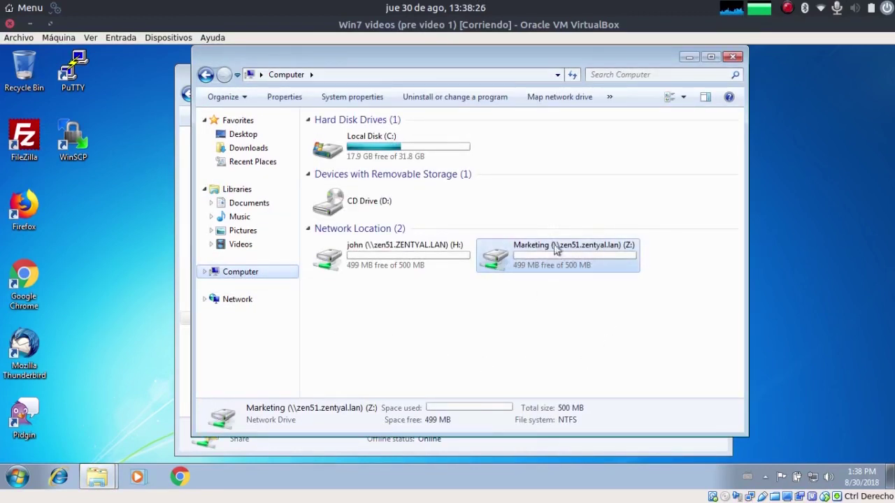
mouse_move(562, 262)
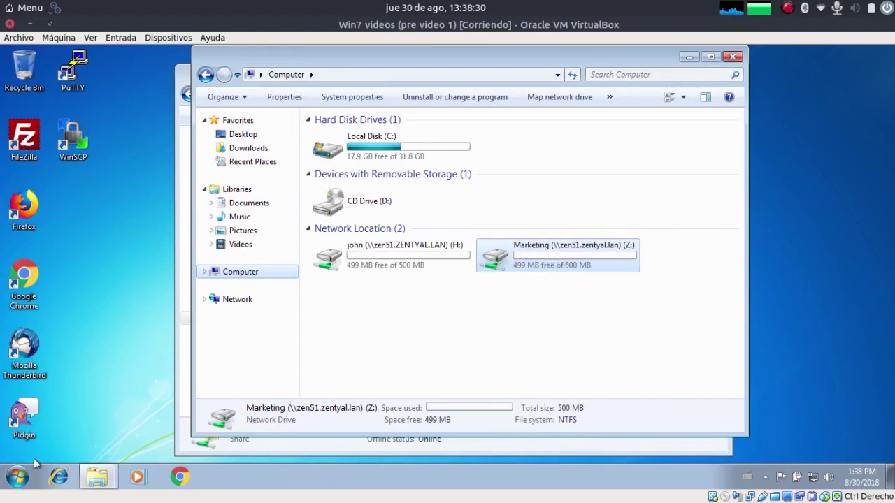
Step: Find Group Policy Management via Start search 'group' and run it as administrator with the domain admin password
click(21, 473)
text(group)
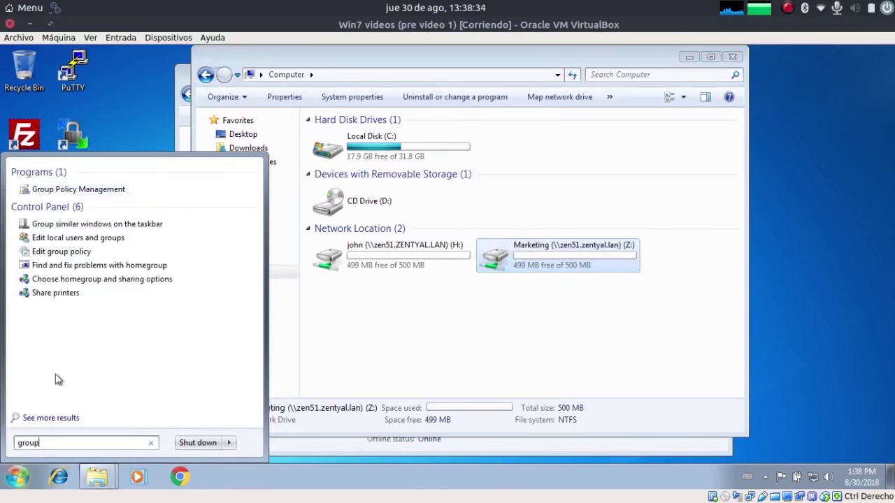
right_click(95, 196)
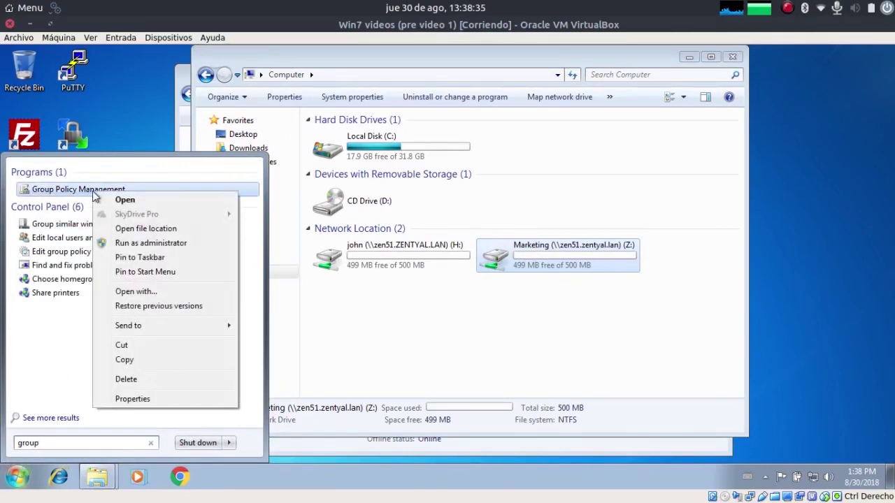
click(125, 243)
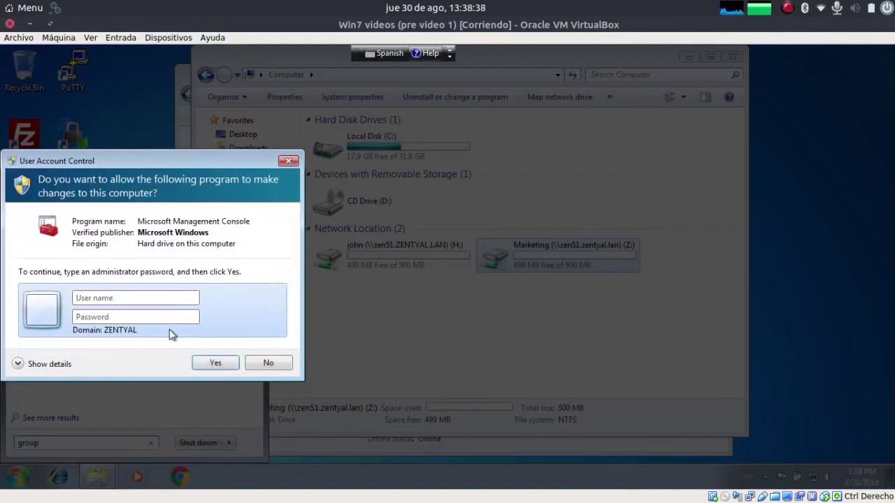
text(dom*)
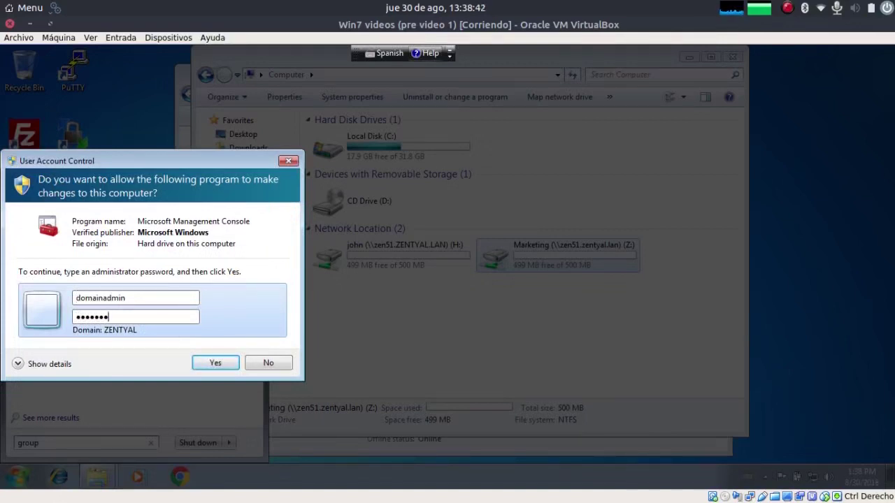
key(Return)
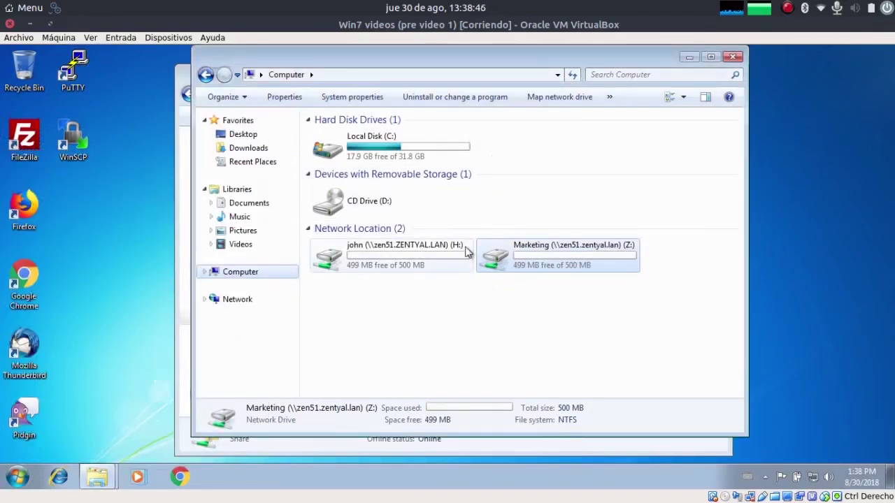
drag(244, 116, 294, 68)
Step: Expand Forest: zentyal.lan > Domains > zentyal.lan to show Default Domain Policy, widening the tree pane
click(8, 112)
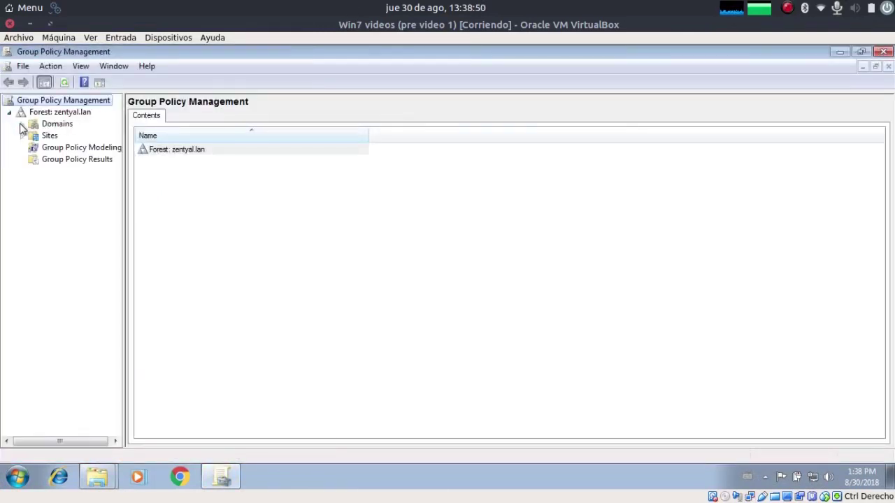
click(21, 124)
click(34, 135)
click(46, 135)
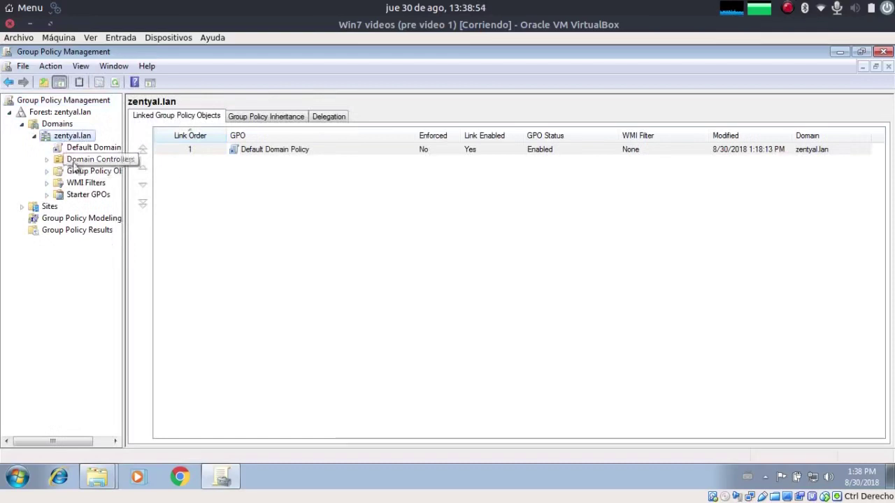
drag(123, 170, 174, 171)
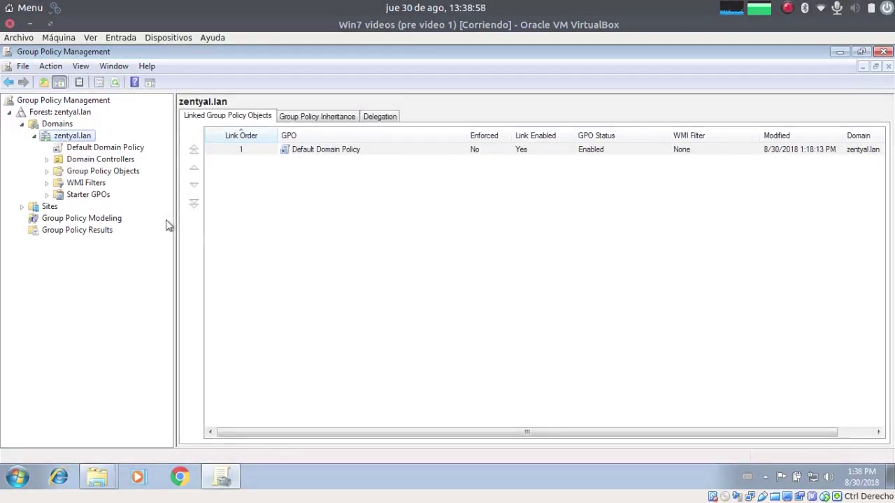